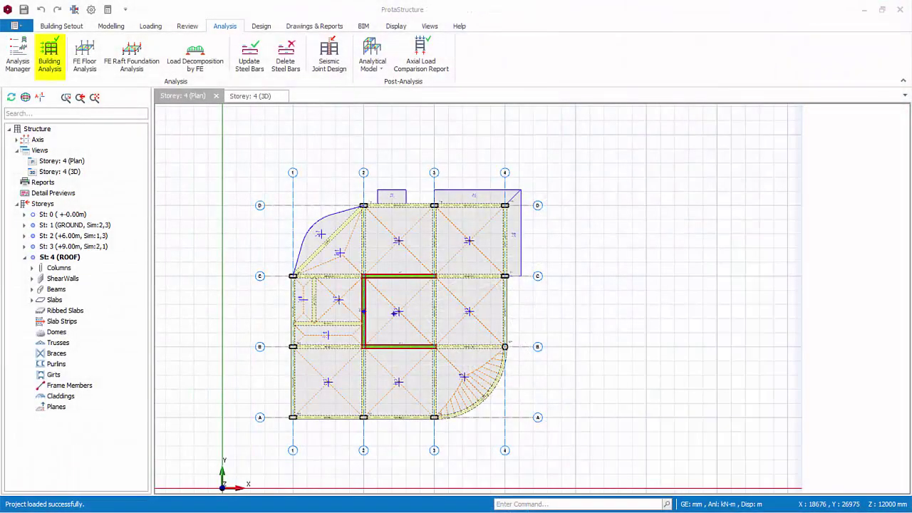
Open the Analysis Results Report setup from Building Analysis' Post-Analysis options.
click(49, 56)
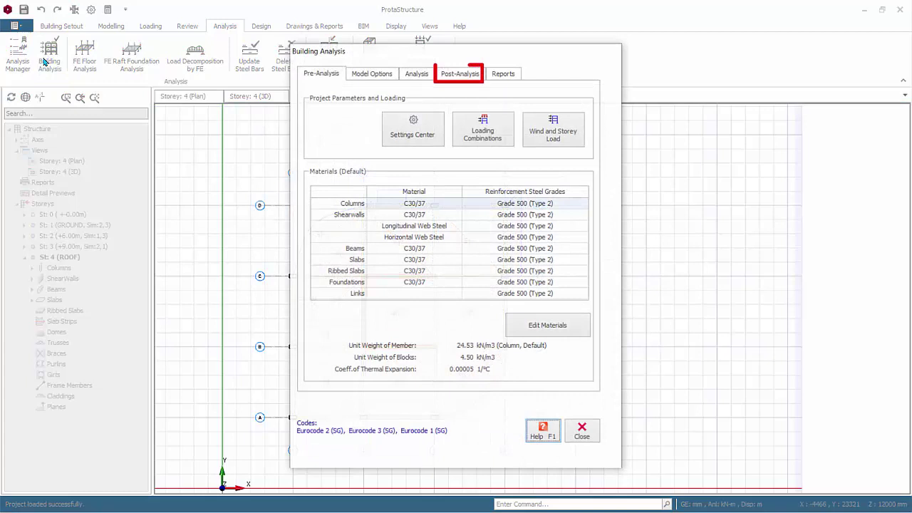
click(462, 73)
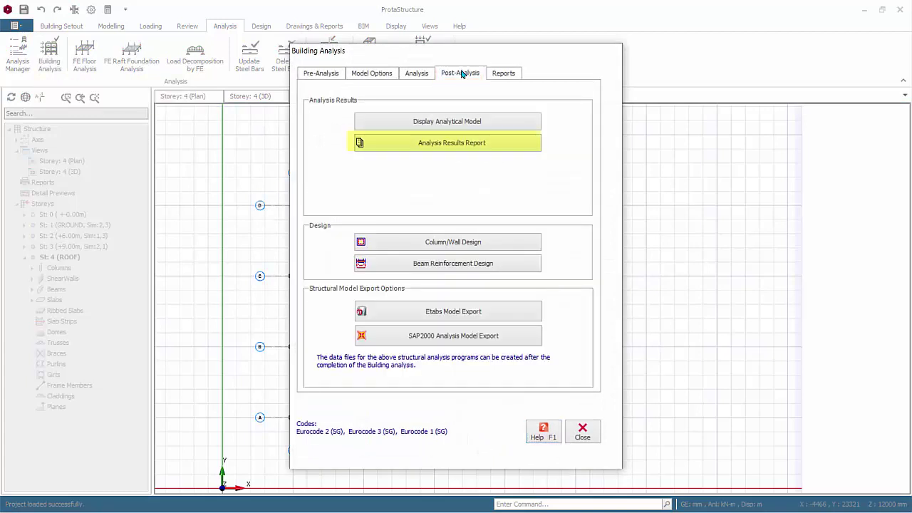
click(518, 144)
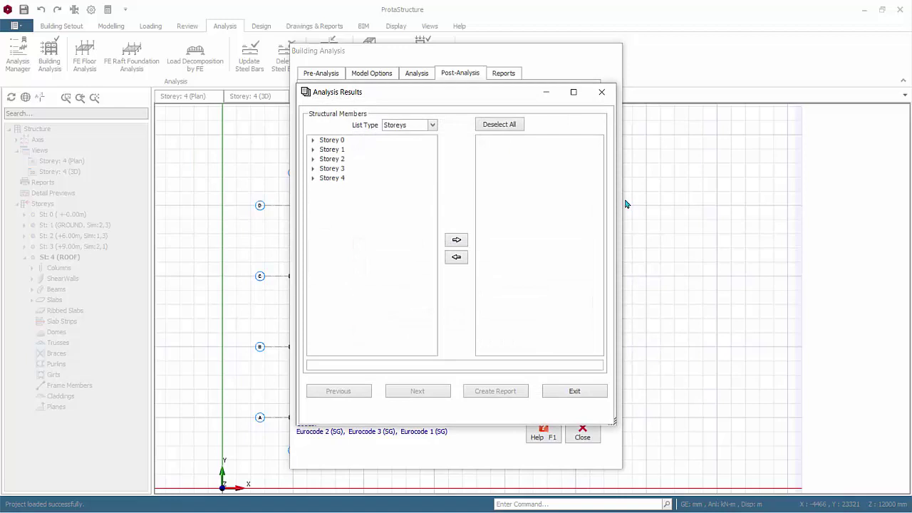
Add Storey 1's columns GC1–GC10 and walls GW1–GW2 to the report, excluding GW3.
click(432, 125)
click(422, 145)
click(432, 125)
click(312, 150)
click(344, 161)
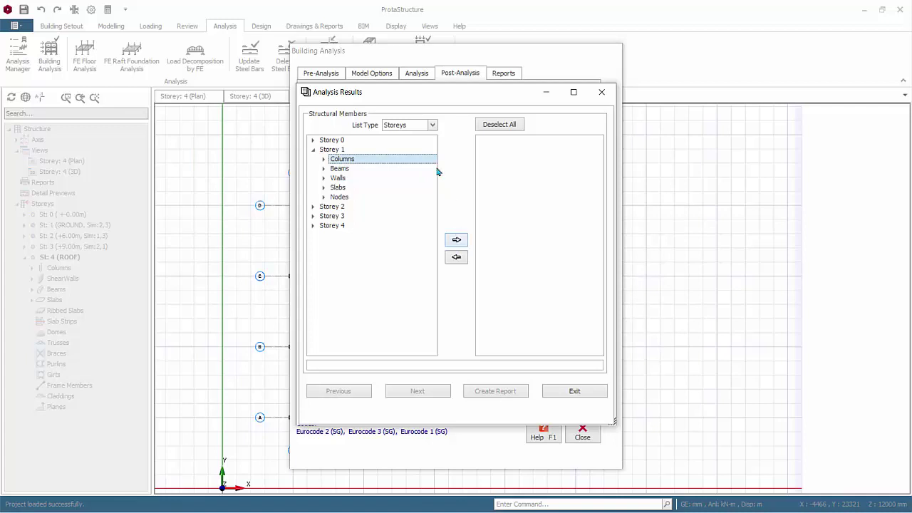
click(457, 241)
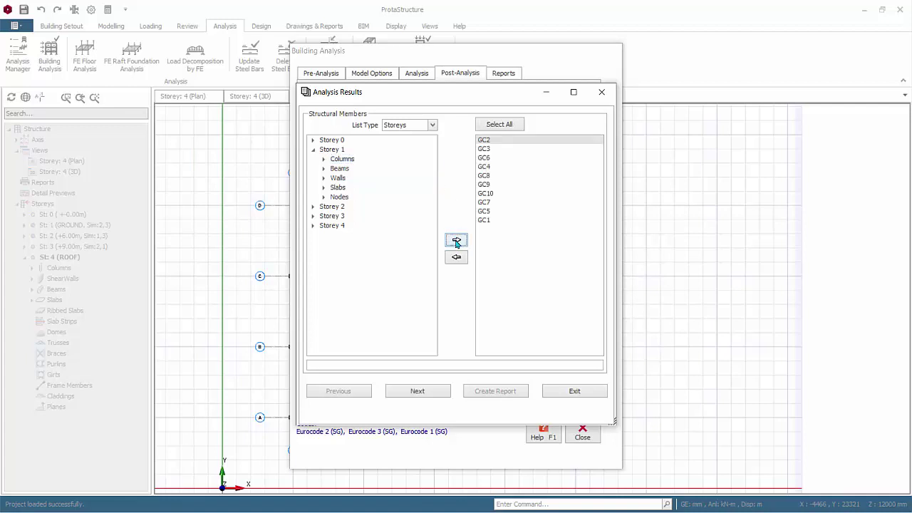
click(341, 180)
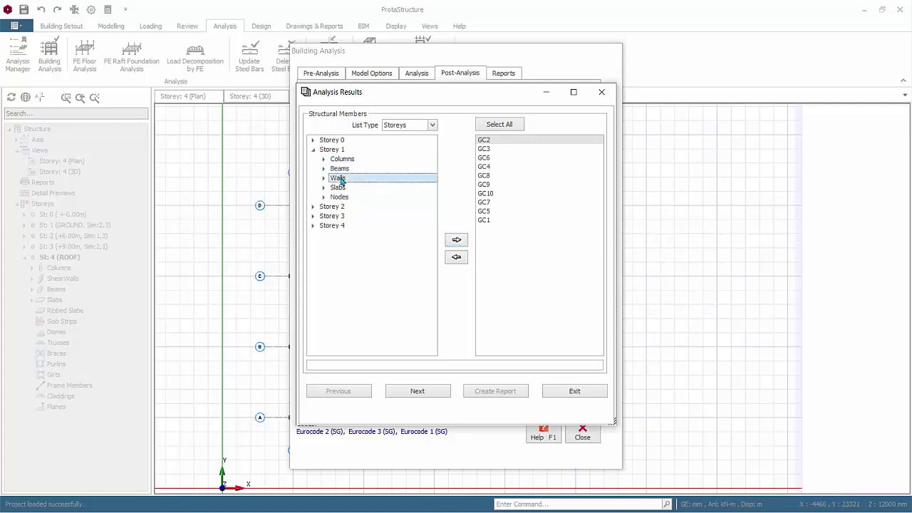
click(456, 240)
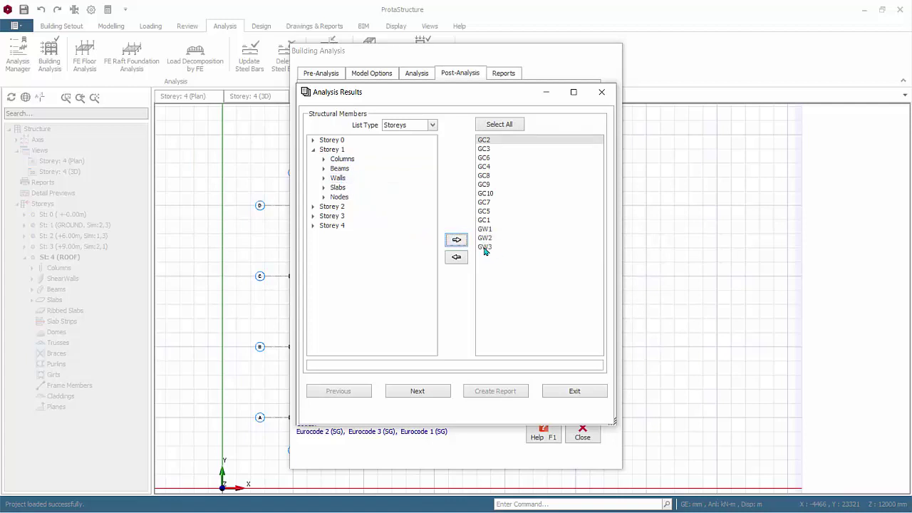
click(484, 248)
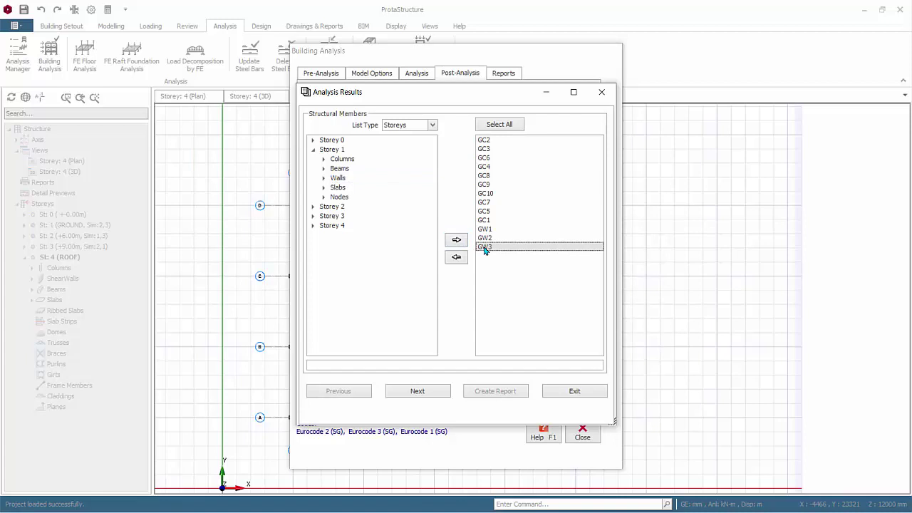
click(456, 257)
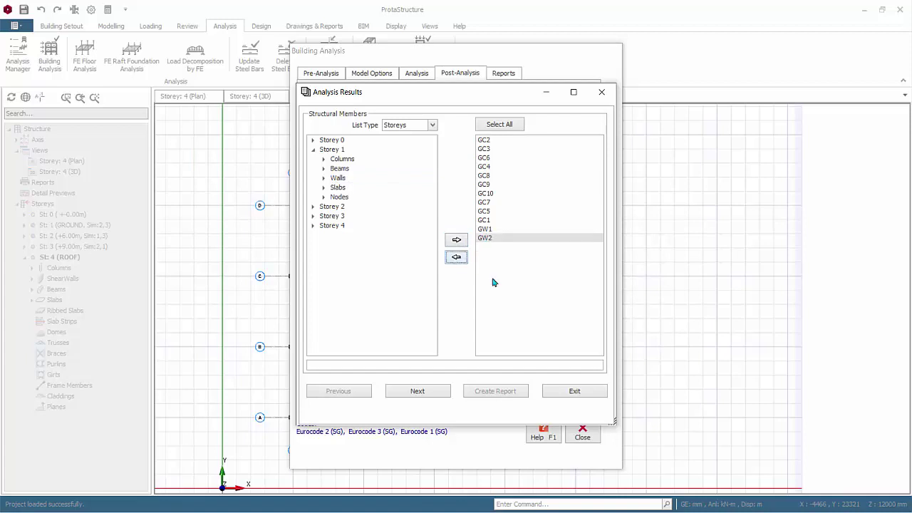
Keep Structural Members as the report's model element type.
click(418, 391)
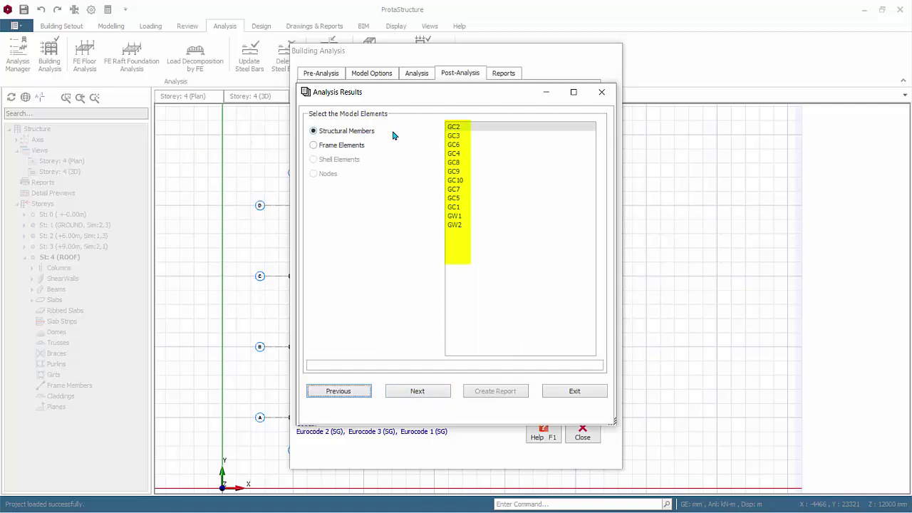
click(338, 131)
click(313, 145)
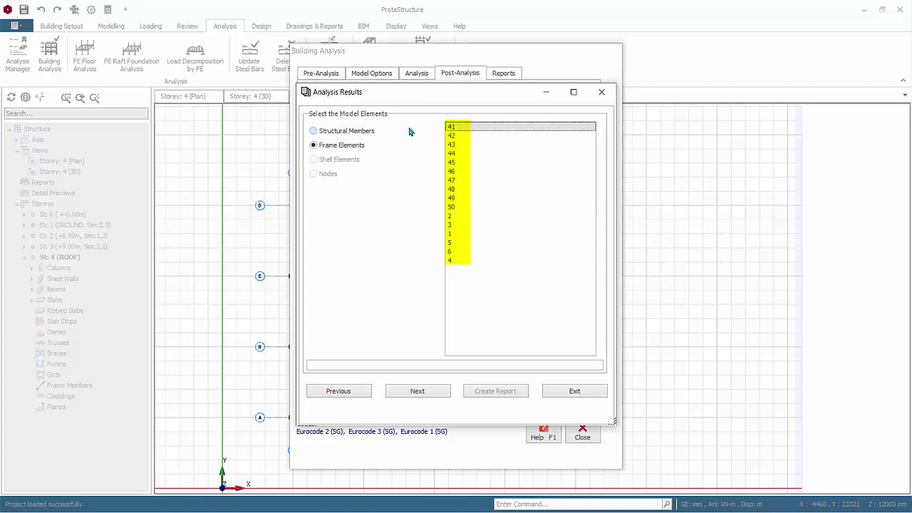
click(313, 131)
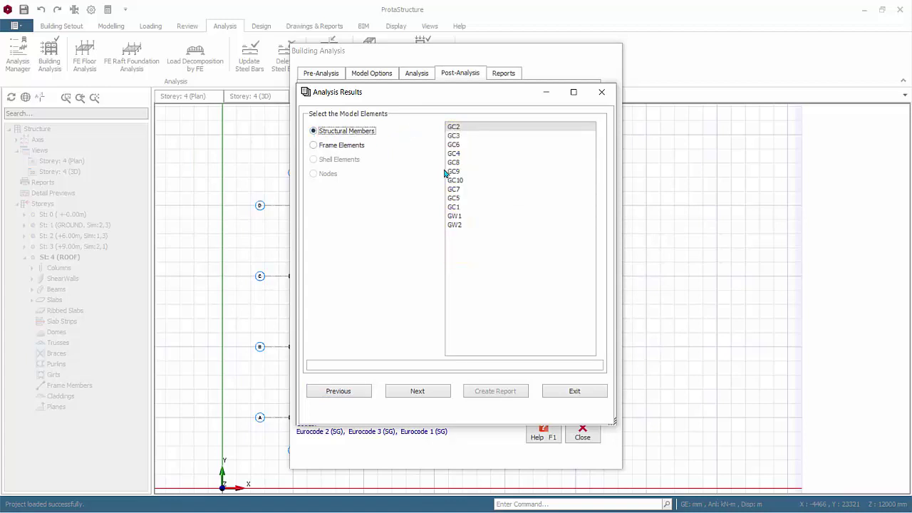
Report all load combinations with i-Node and j-Node forces.
click(435, 392)
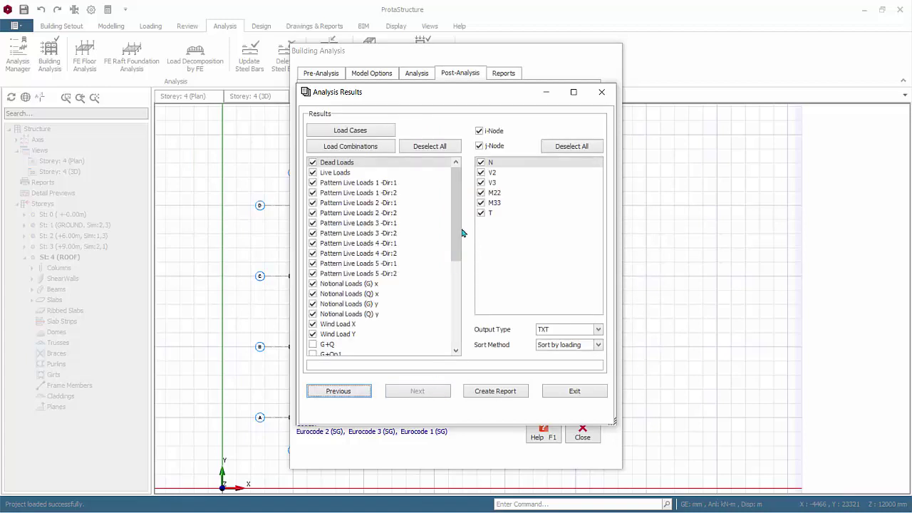
click(312, 203)
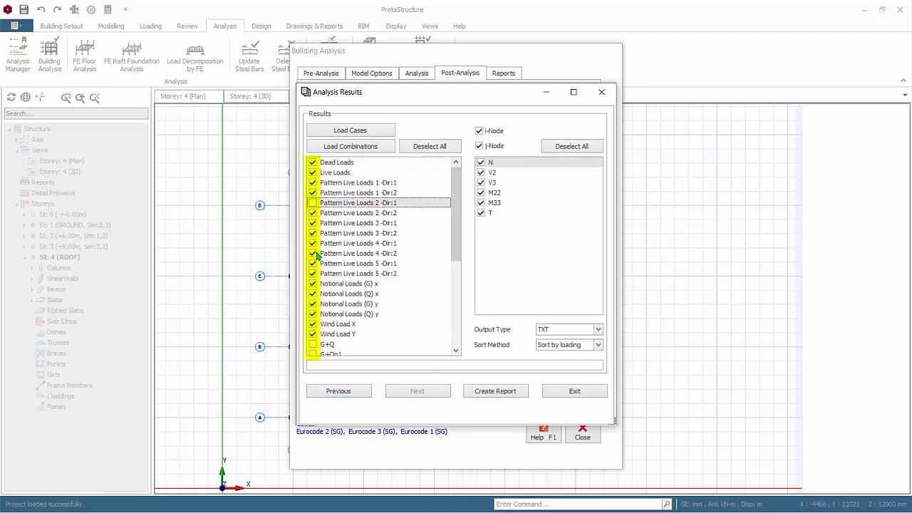
click(312, 263)
click(312, 192)
click(312, 173)
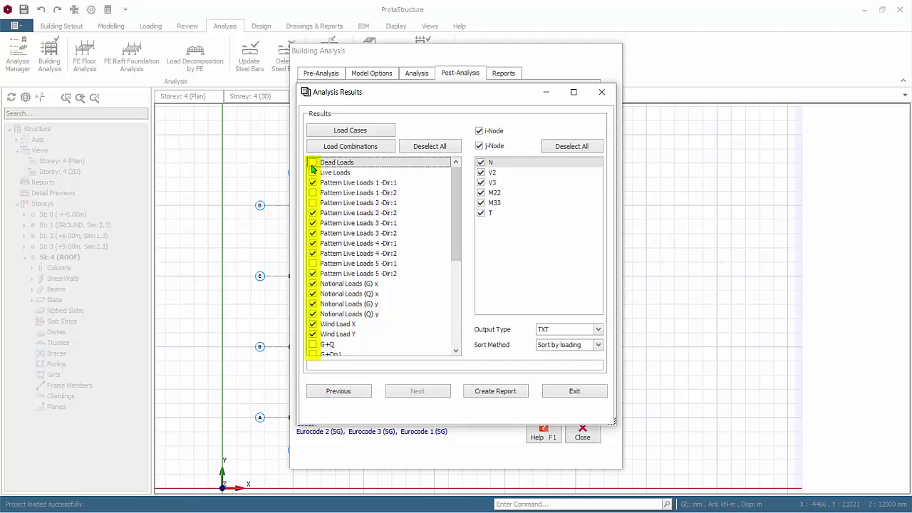
click(312, 233)
click(371, 132)
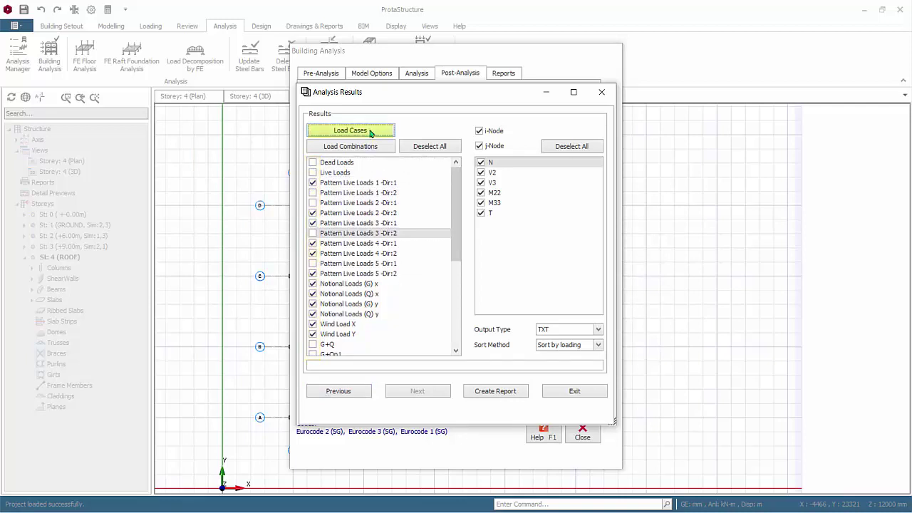
click(370, 133)
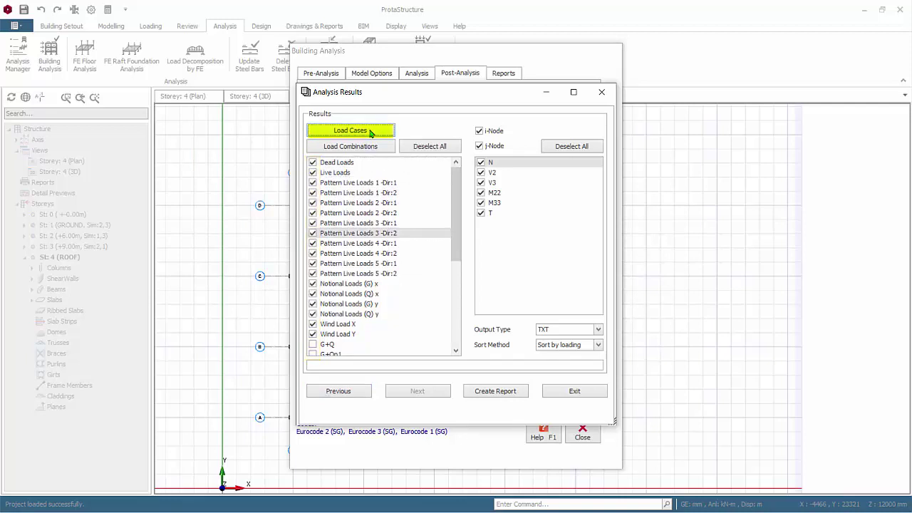
click(370, 133)
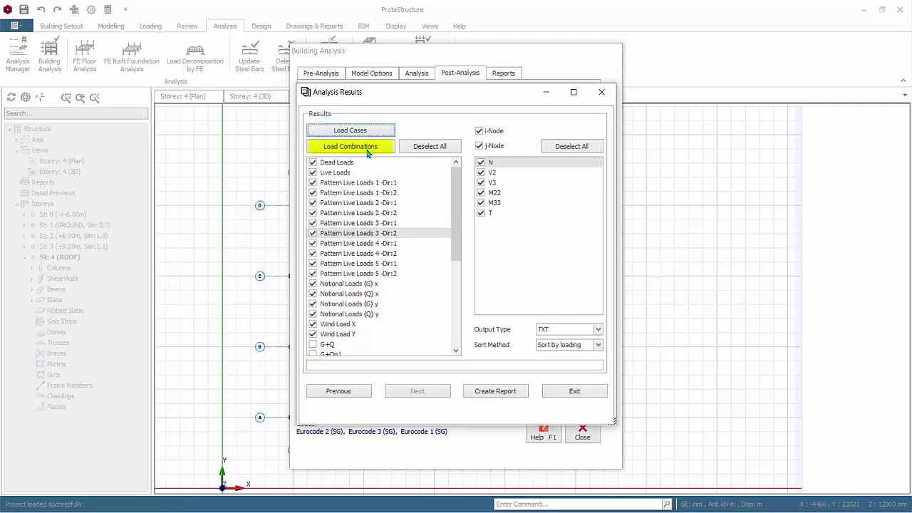
click(368, 148)
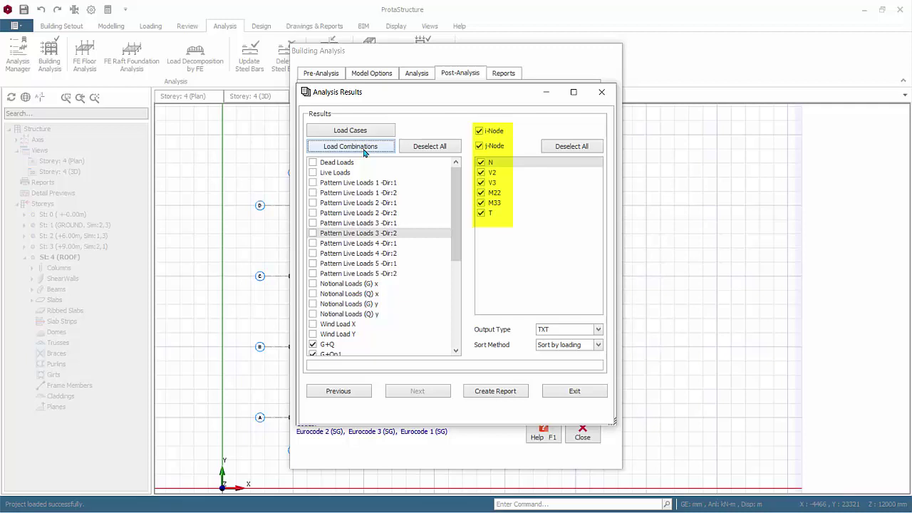
Set the report output to TXT, sorted by loading.
scroll(411, 260, down, 5)
scroll(409, 267, down, 1)
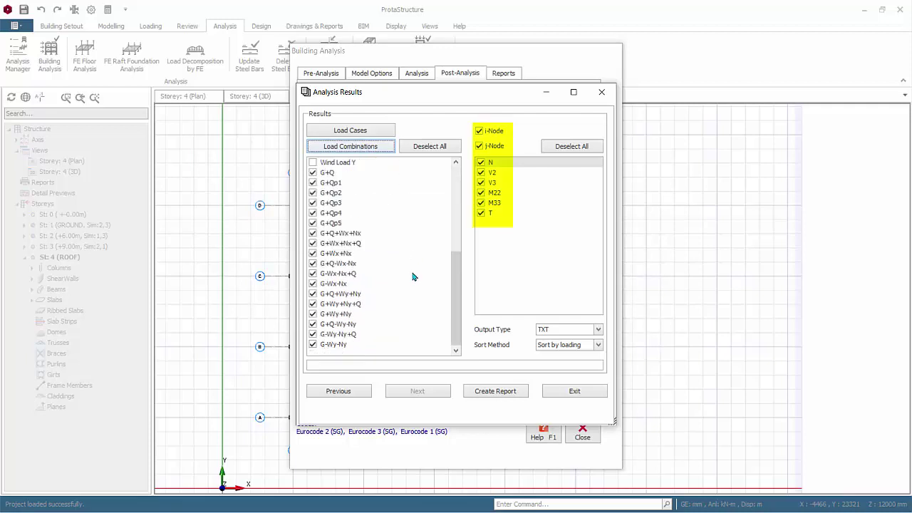
scroll(412, 276, down, 1)
click(599, 329)
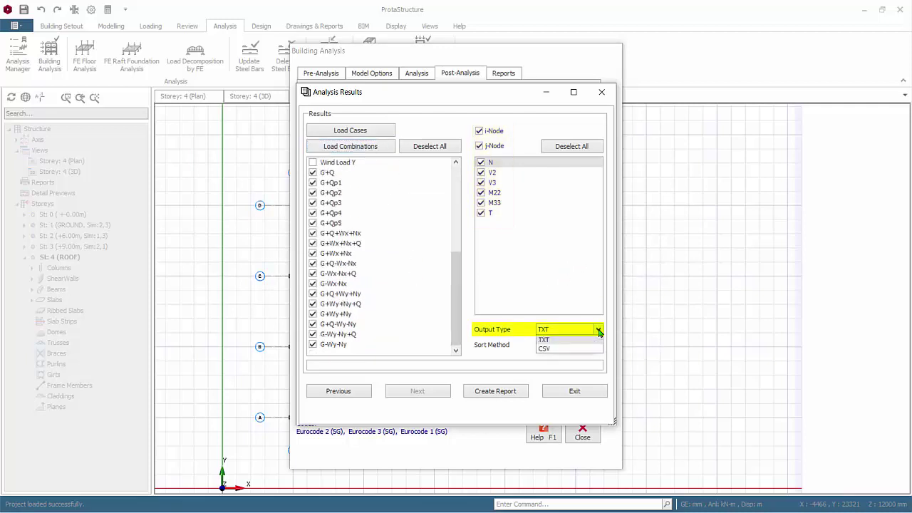
click(599, 329)
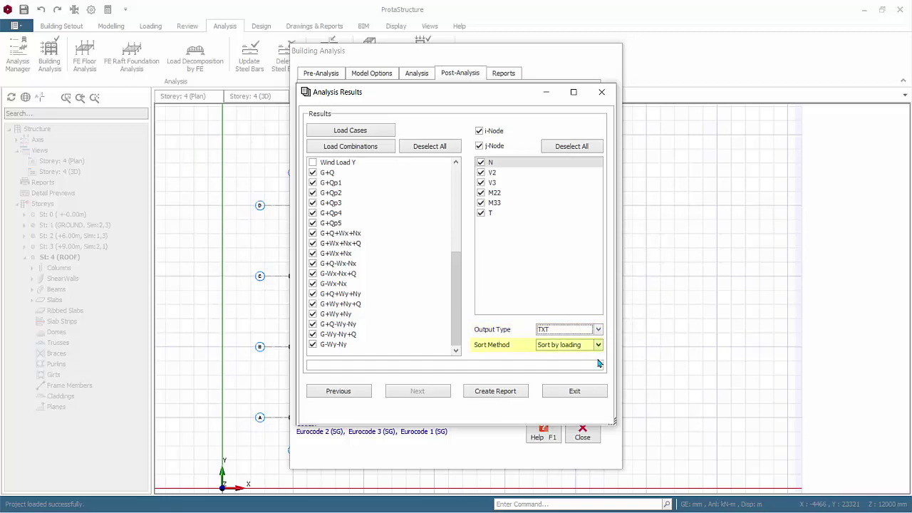
click(598, 345)
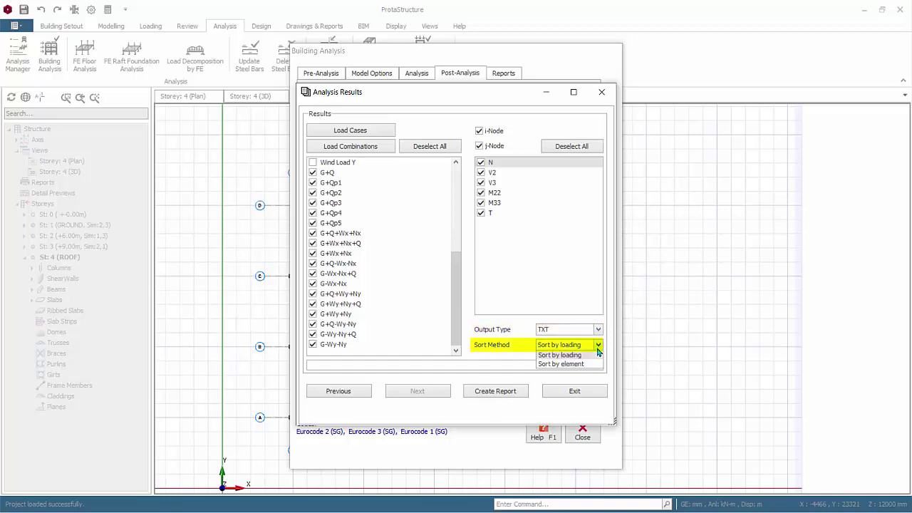
click(598, 351)
Create the member results report and close StructuralMemberResults.txt after reviewing it.
click(502, 391)
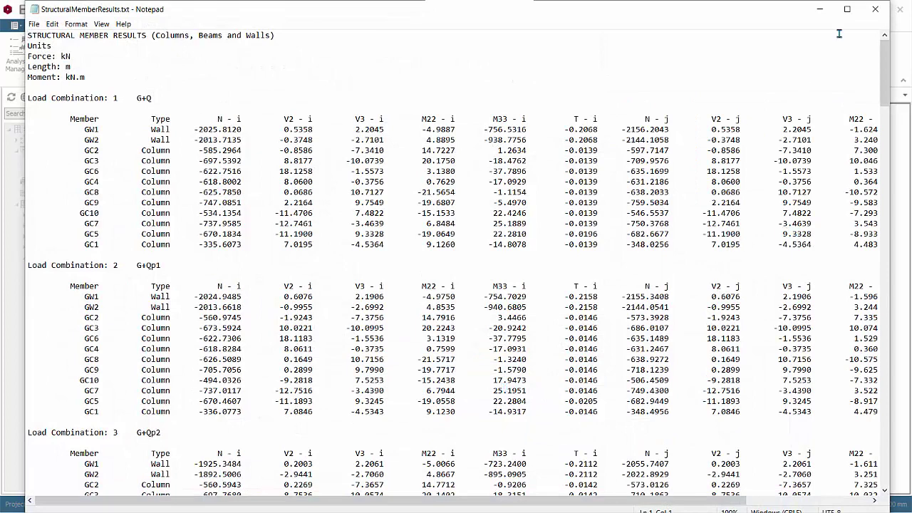
click(875, 10)
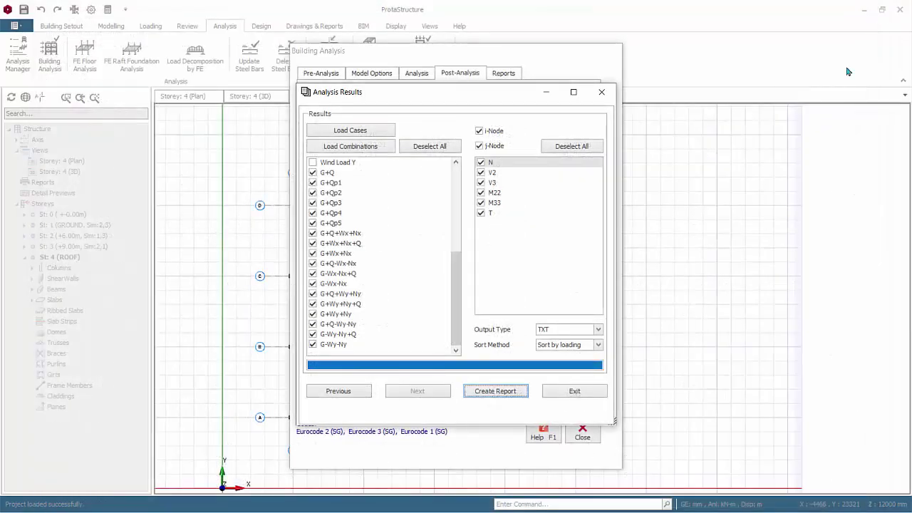
Exit the report setup and Building Analysis, then show the Drawings & Reports report list.
click(584, 394)
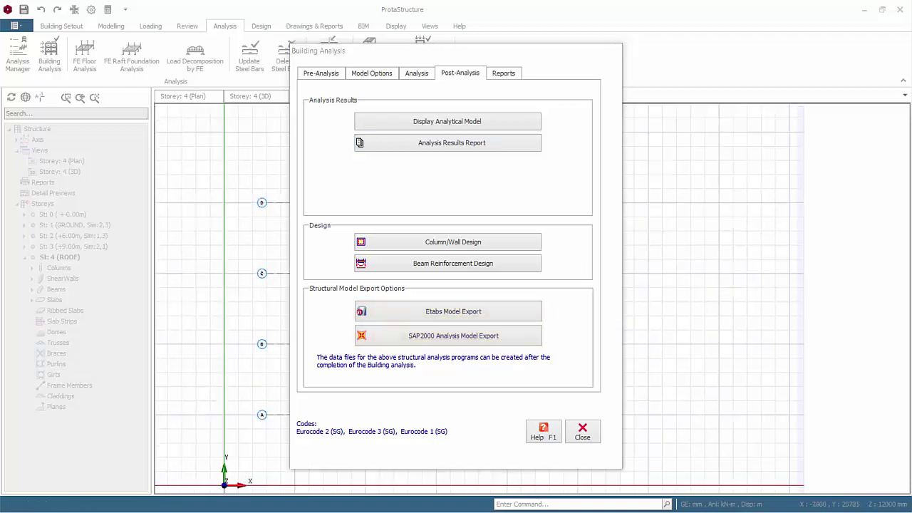
click(584, 433)
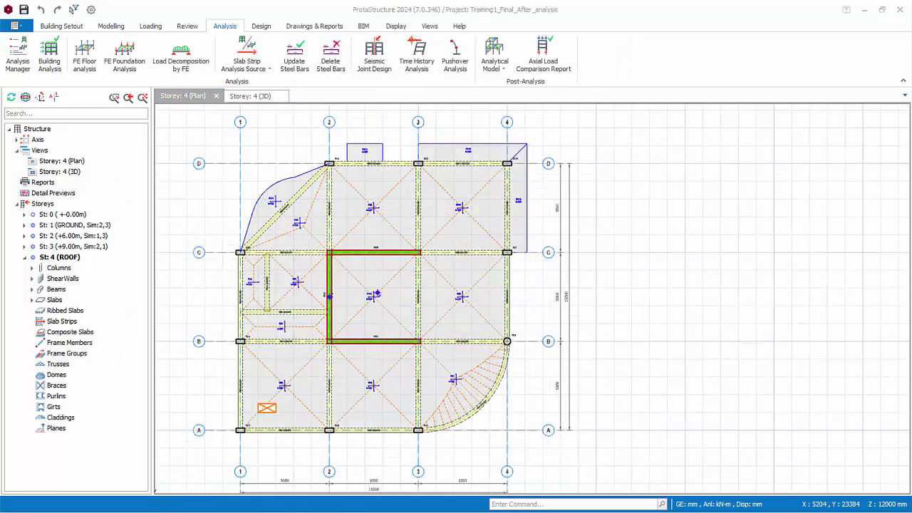
click(307, 28)
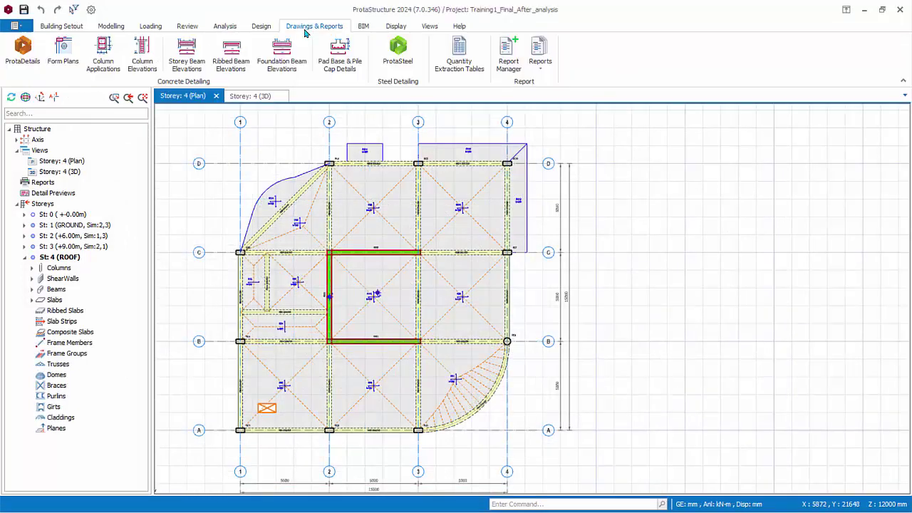
click(546, 71)
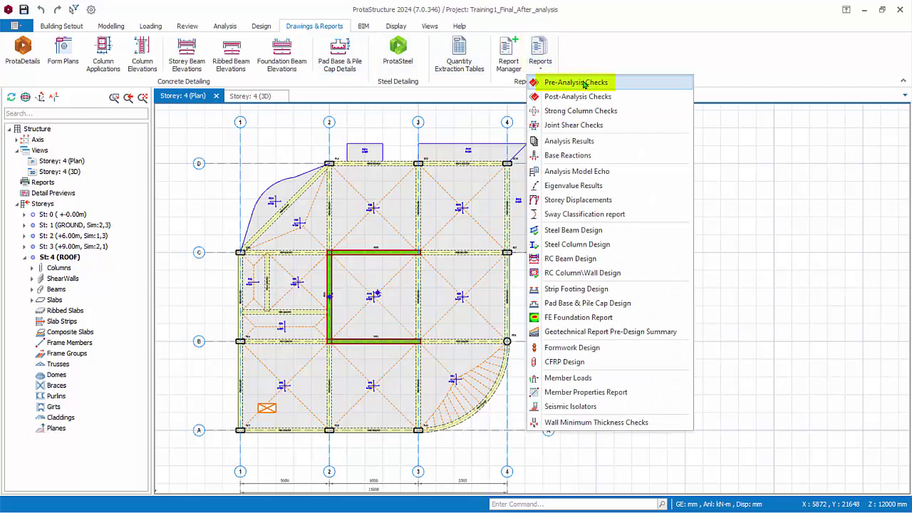
Open the Pre-Analysis Checks report and scroll through its checks.
click(584, 83)
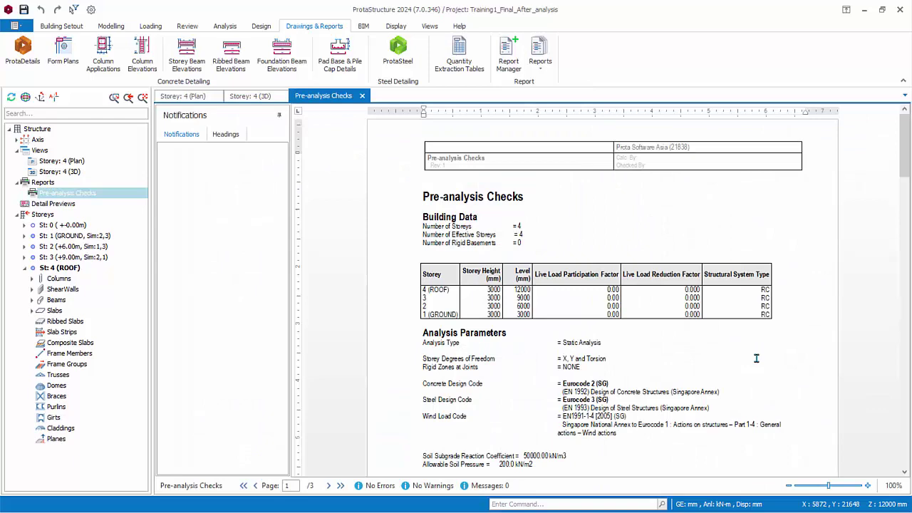
scroll(755, 360, down, 2)
scroll(755, 360, down, 2)
scroll(755, 362, down, 3)
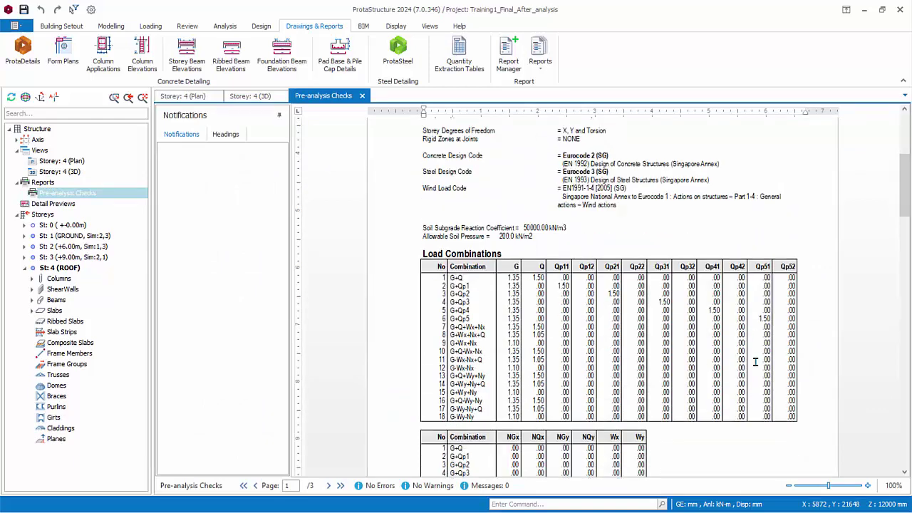
scroll(755, 361, down, 3)
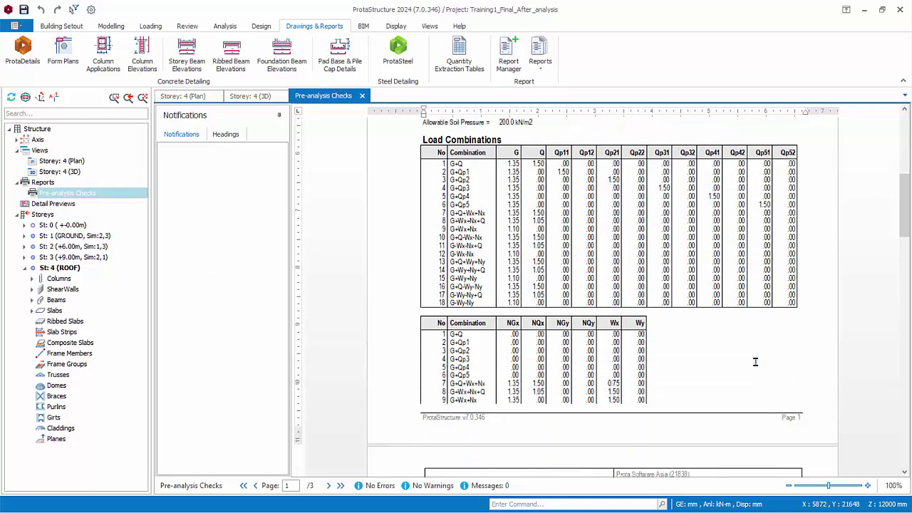
scroll(755, 362, down, 4)
scroll(755, 362, down, 2)
scroll(755, 362, down, 4)
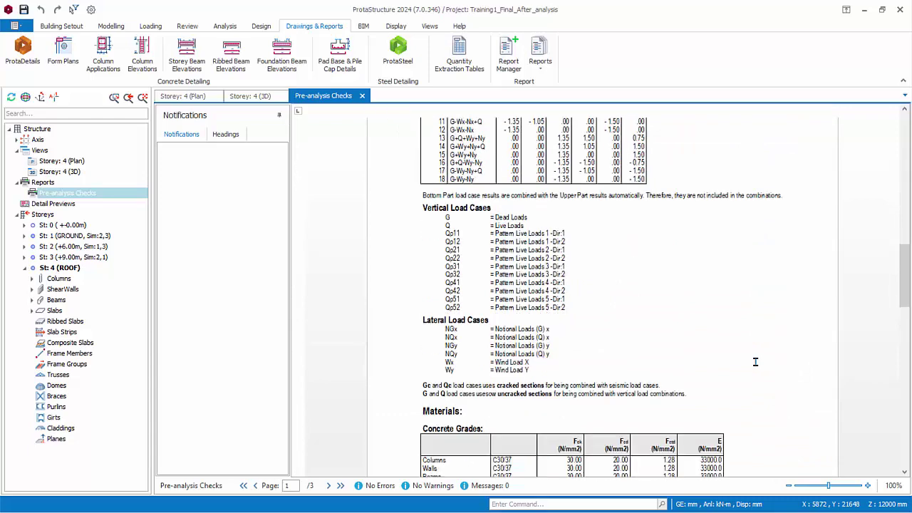
scroll(755, 362, down, 3)
scroll(755, 362, down, 3)
scroll(755, 361, down, 4)
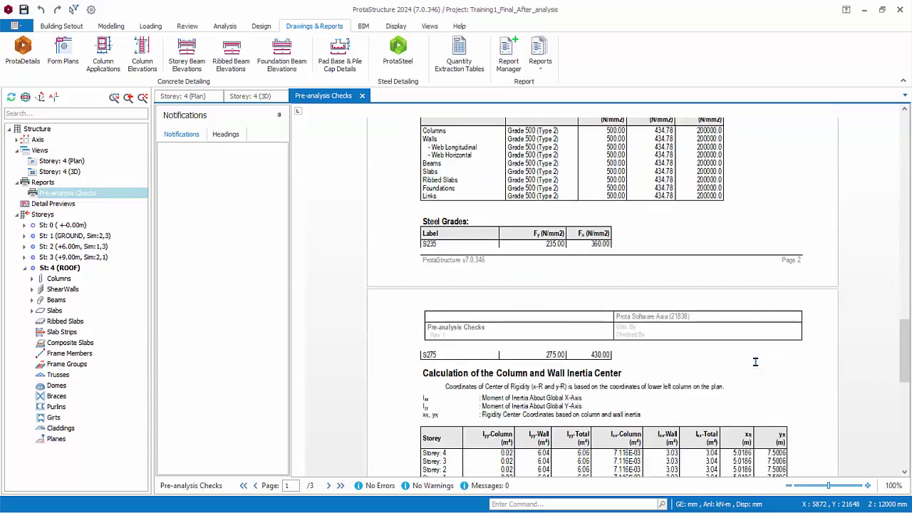
scroll(755, 362, down, 4)
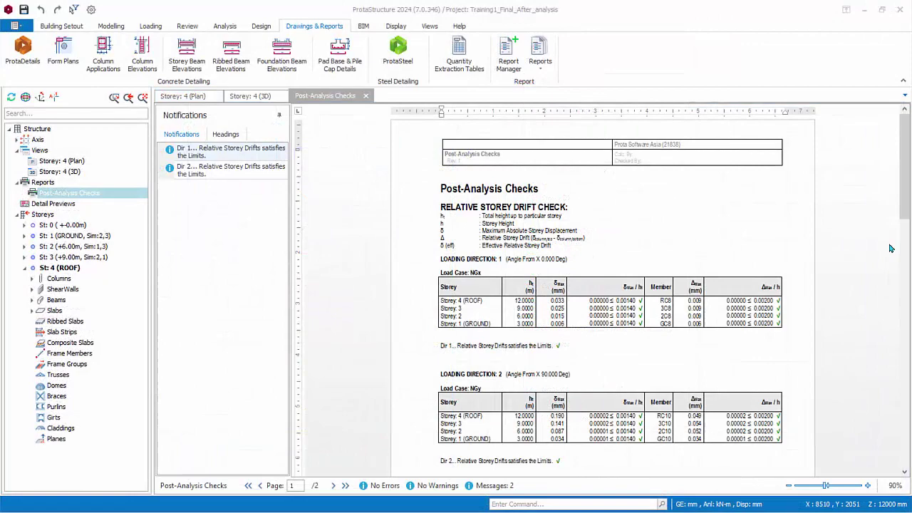
Scroll through the Post-Analysis Checks stiffness factors and storey masses.
scroll(889, 247, down, 2)
scroll(889, 248, down, 2)
scroll(889, 247, down, 2)
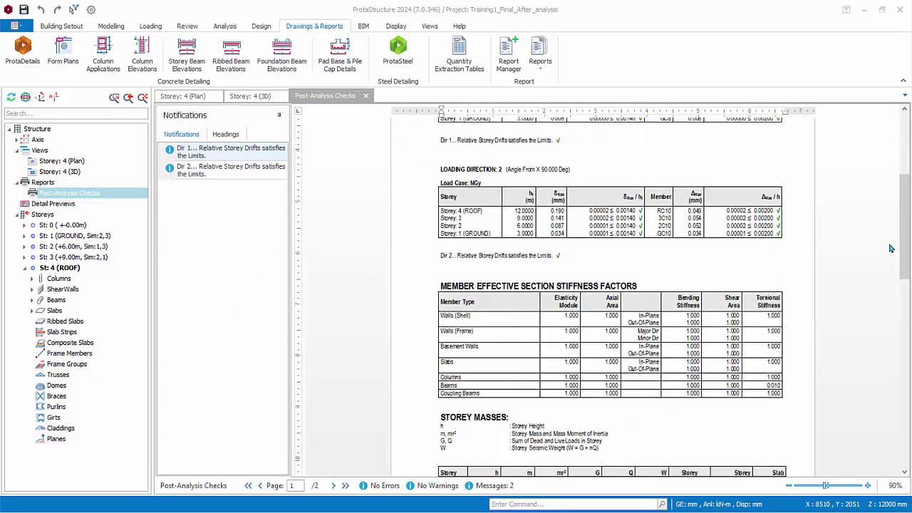
scroll(889, 248, down, 1)
scroll(890, 248, down, 1)
scroll(890, 248, down, 2)
scroll(889, 248, down, 2)
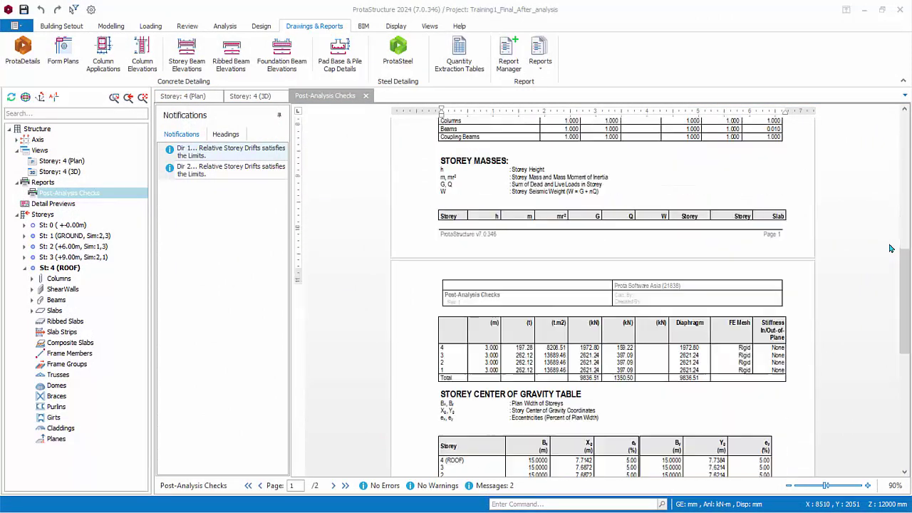
scroll(890, 248, down, 2)
scroll(890, 248, down, 1)
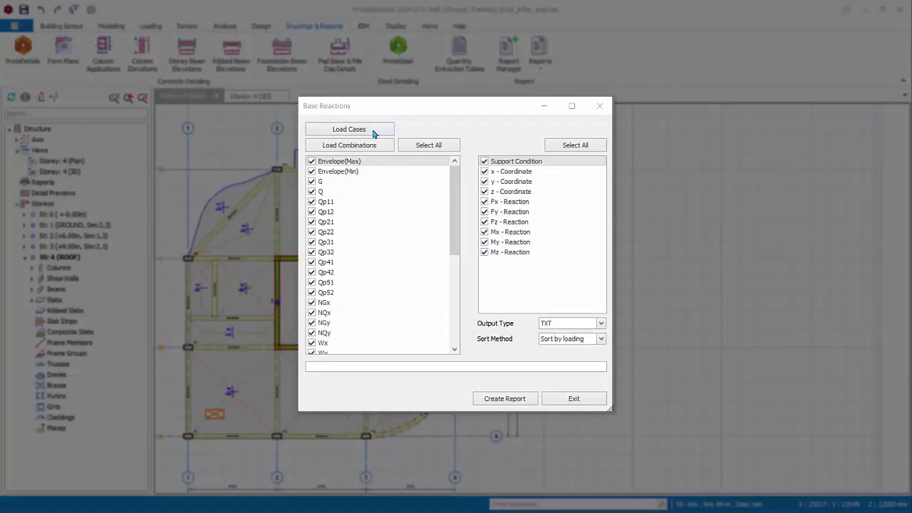
Keep only the two envelope cases and generate the base reactions TXT report.
click(367, 131)
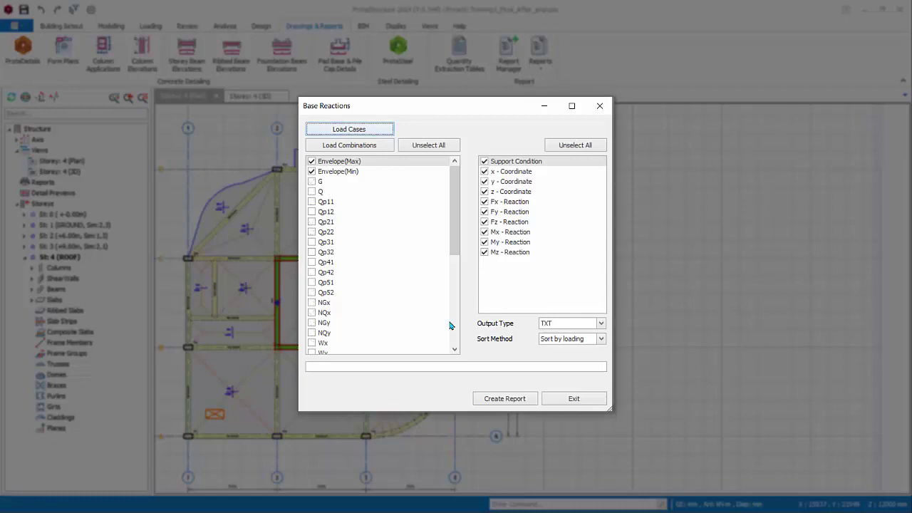
click(501, 399)
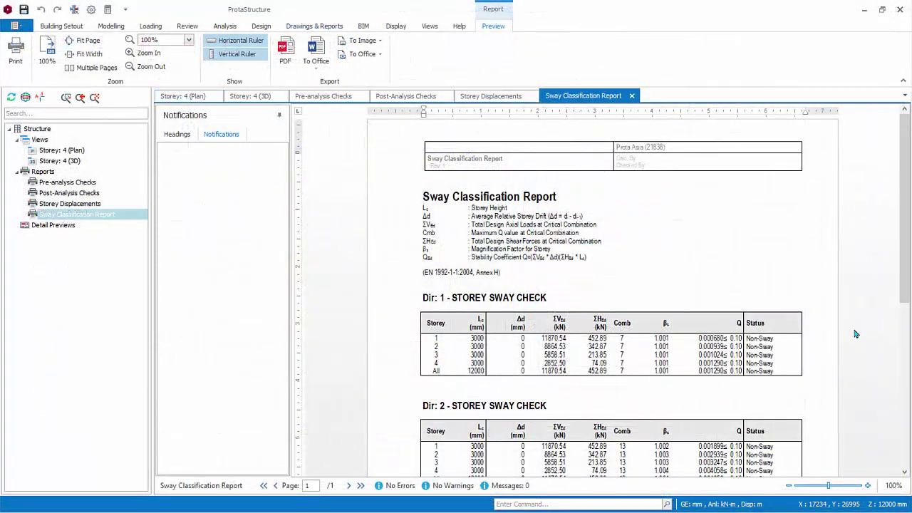
Scroll the Sway Classification Report, then open the Settings Center.
scroll(856, 334, down, 2)
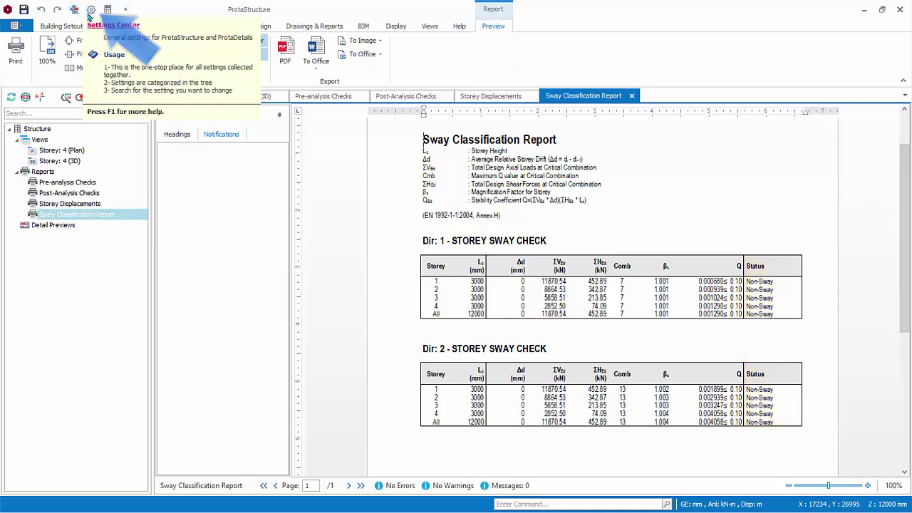
click(89, 13)
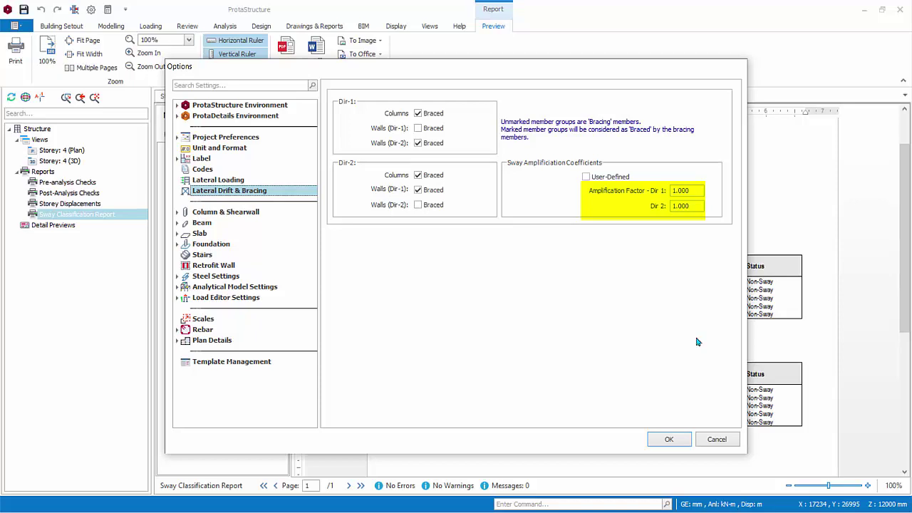
Accept the Lateral Drift & Bracing settings with sway factors left at 1.000.
click(668, 439)
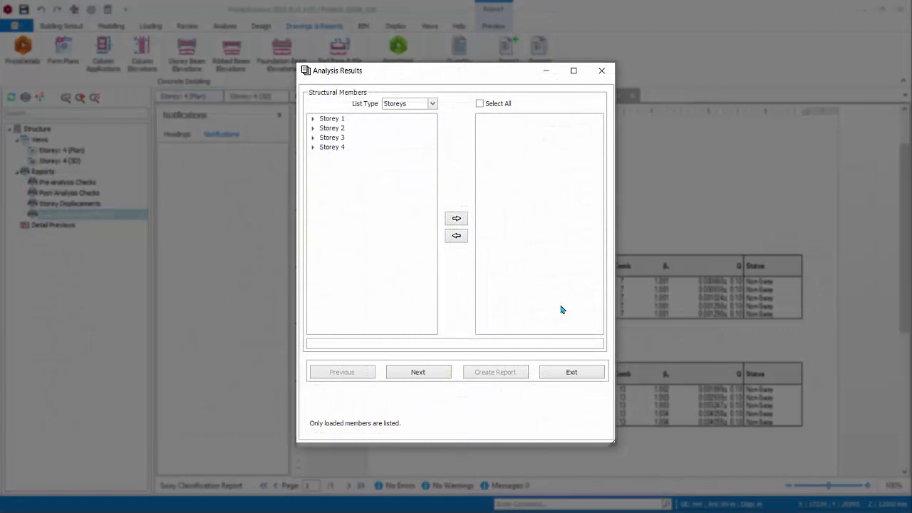
Add Storey 1 beams GB1, GB17 and GB7 to the report list, dropping GB4.
click(432, 104)
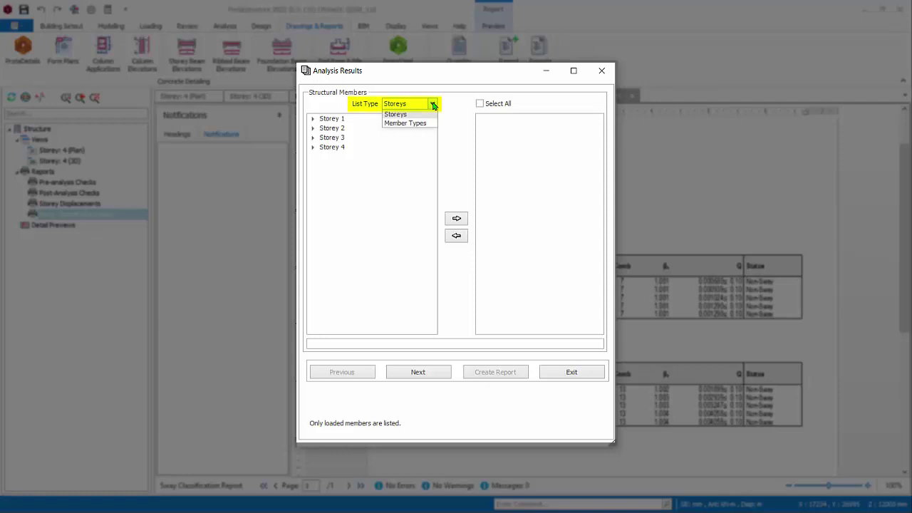
click(432, 105)
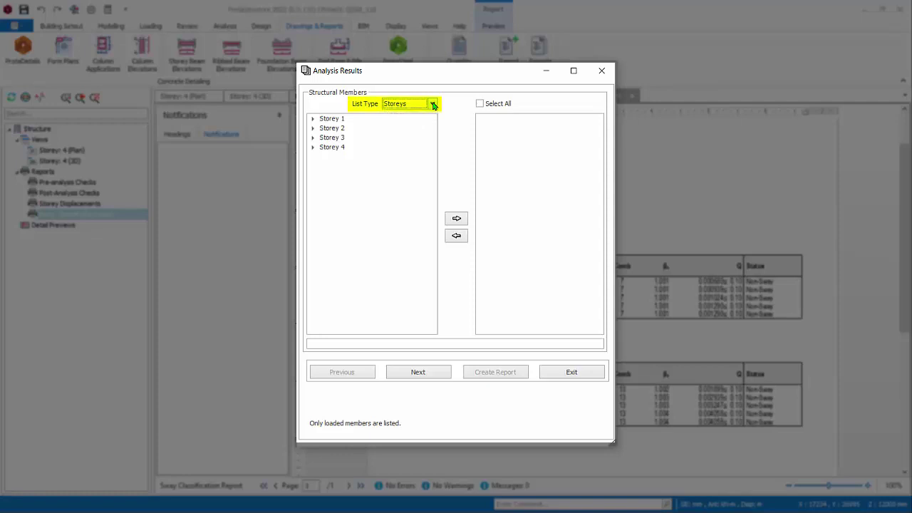
click(311, 119)
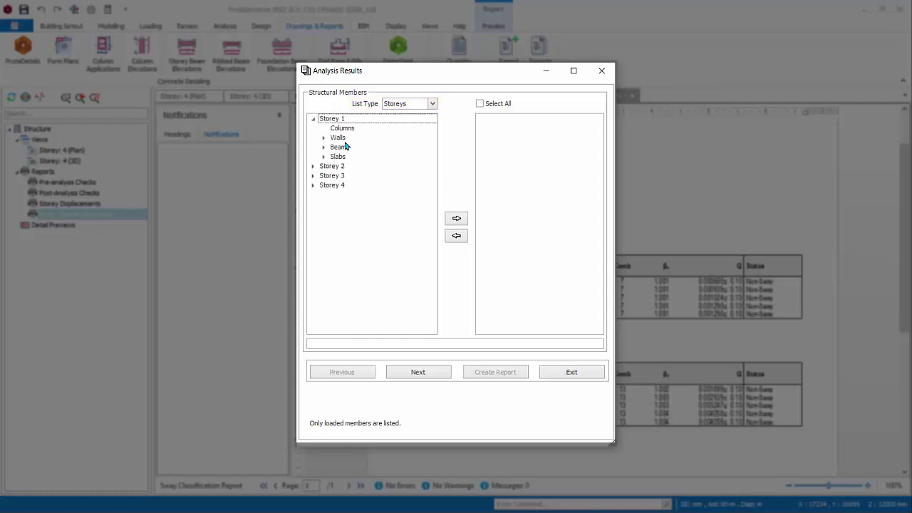
click(323, 146)
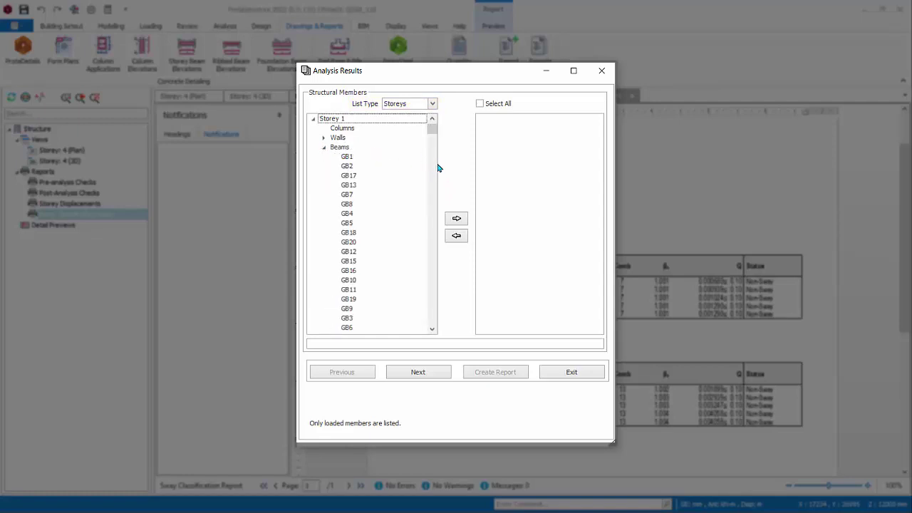
click(355, 158)
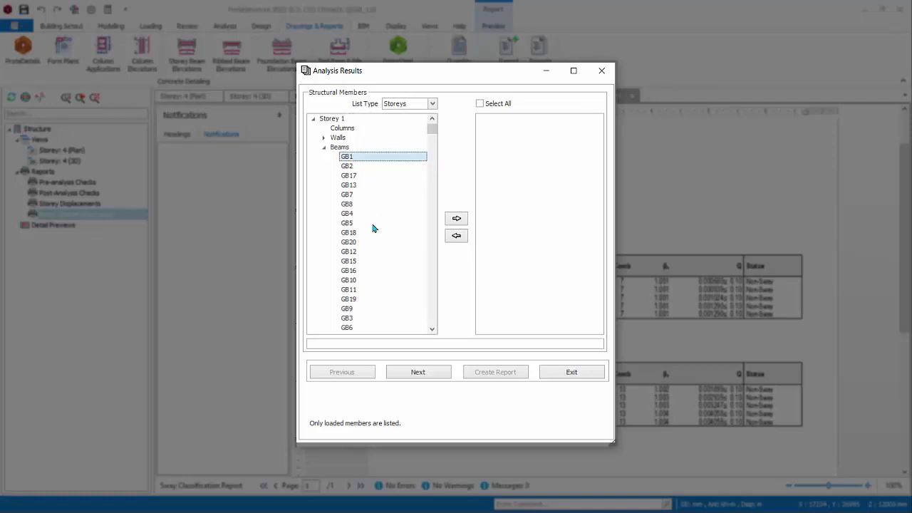
ctrl+click(350, 178)
ctrl+click(347, 195)
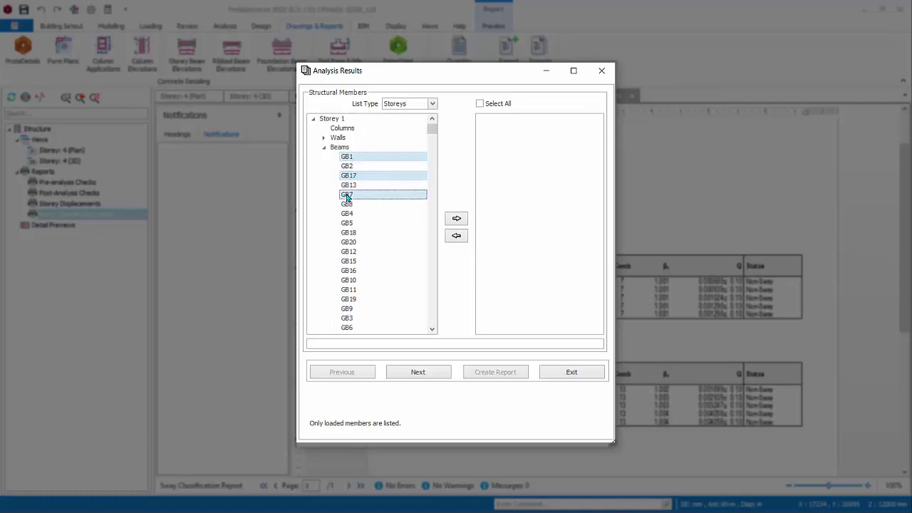
ctrl+click(349, 214)
click(458, 219)
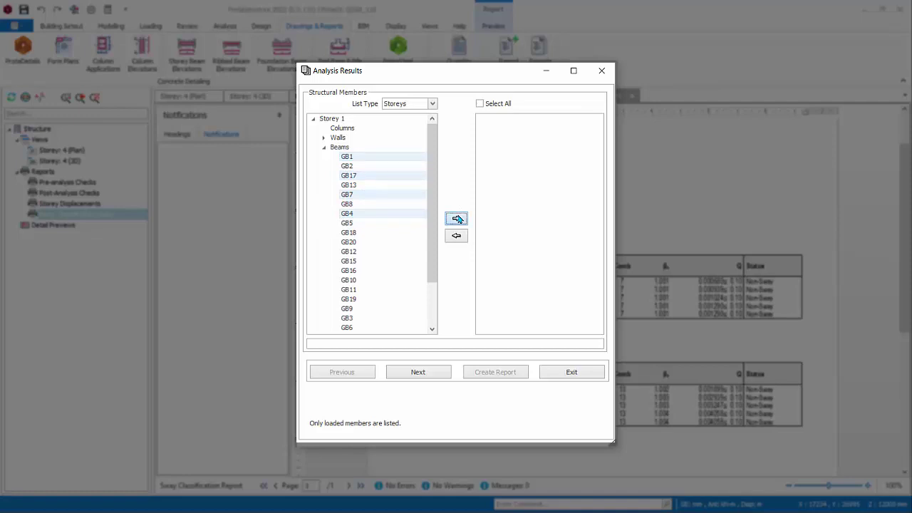
click(485, 146)
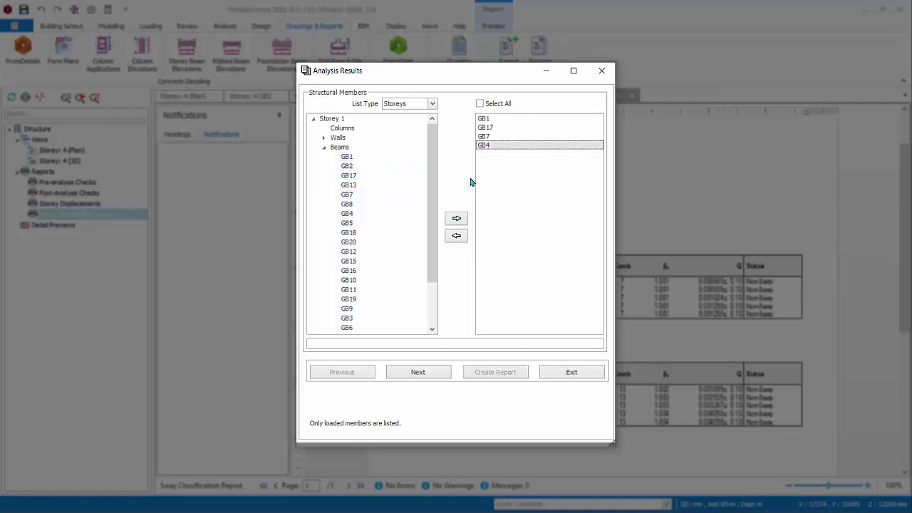
click(455, 236)
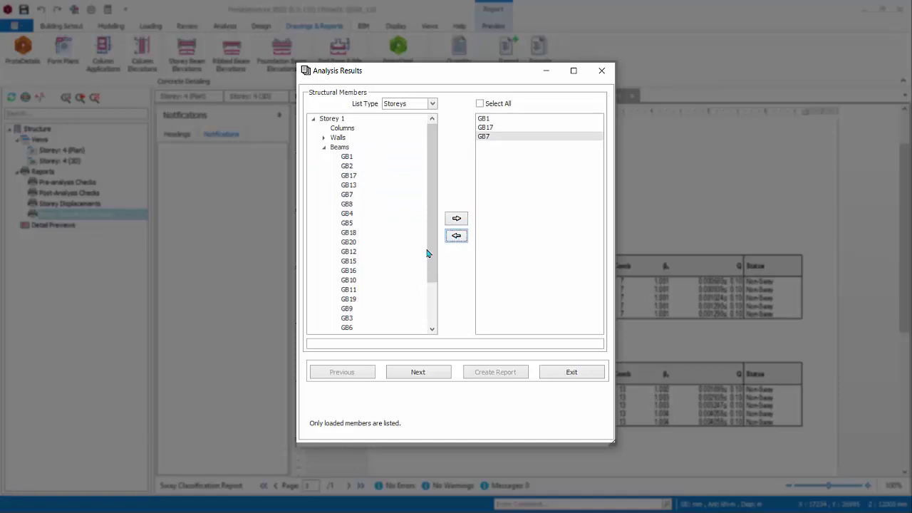
Add Storey 1 slabs GS3 and GS6 and continue to load case selection.
drag(427, 253, 427, 349)
click(324, 299)
click(347, 309)
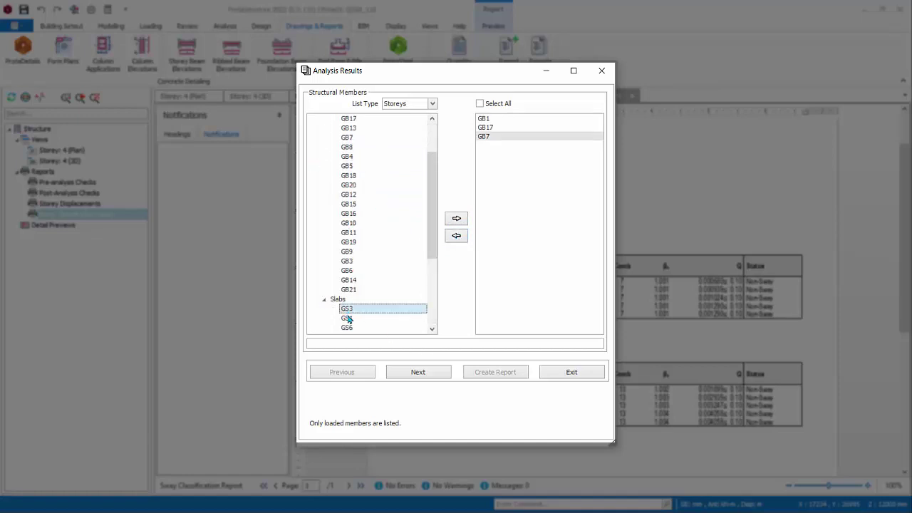
ctrl+click(347, 327)
click(455, 218)
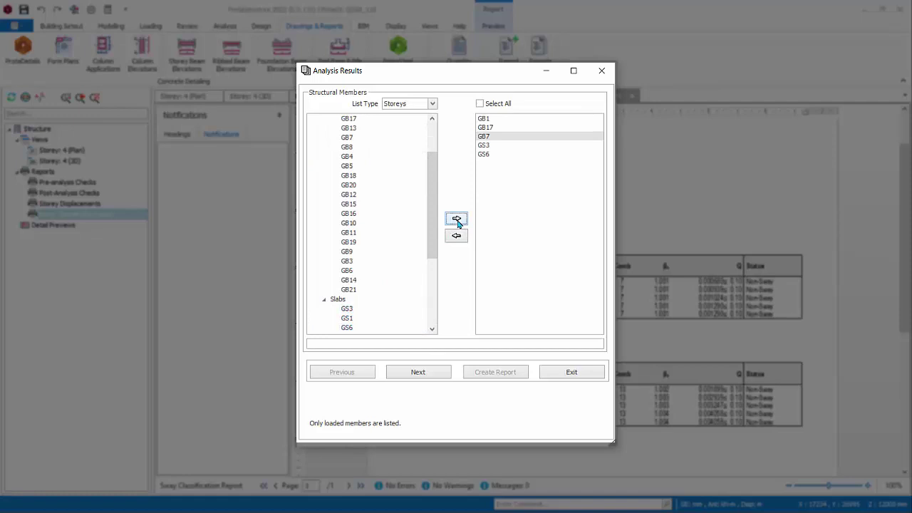
click(430, 375)
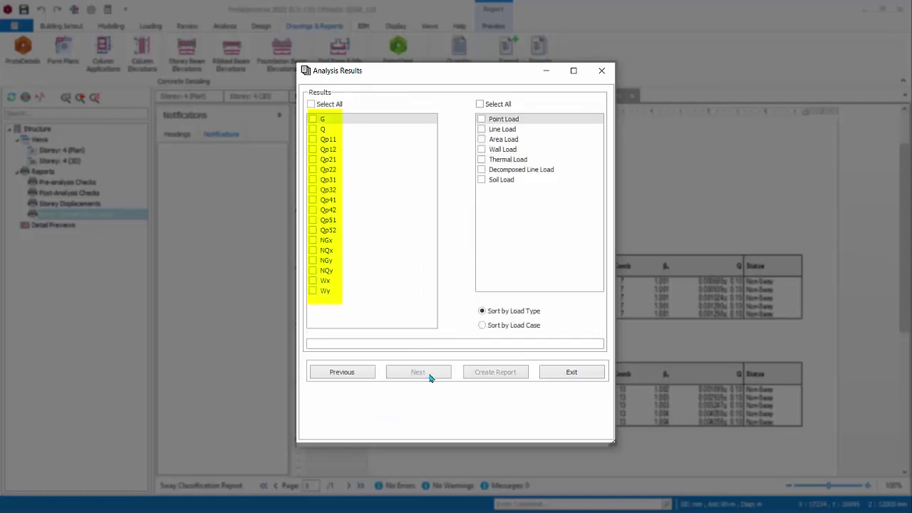
Select all load cases and all load types, then create the Member Loads report.
click(311, 104)
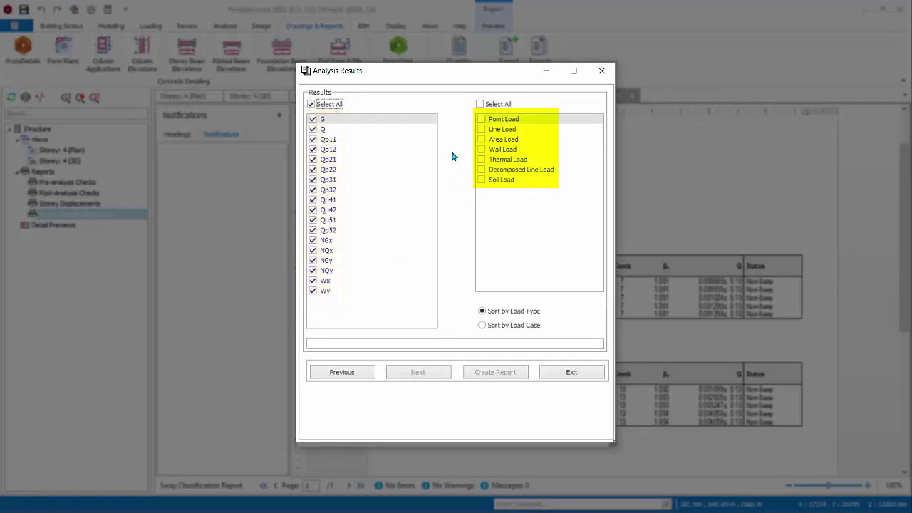
click(480, 104)
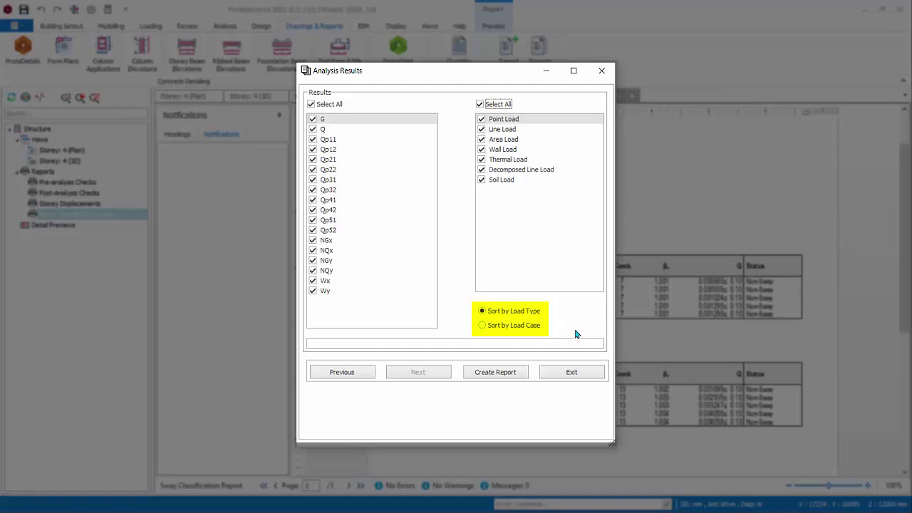
click(518, 378)
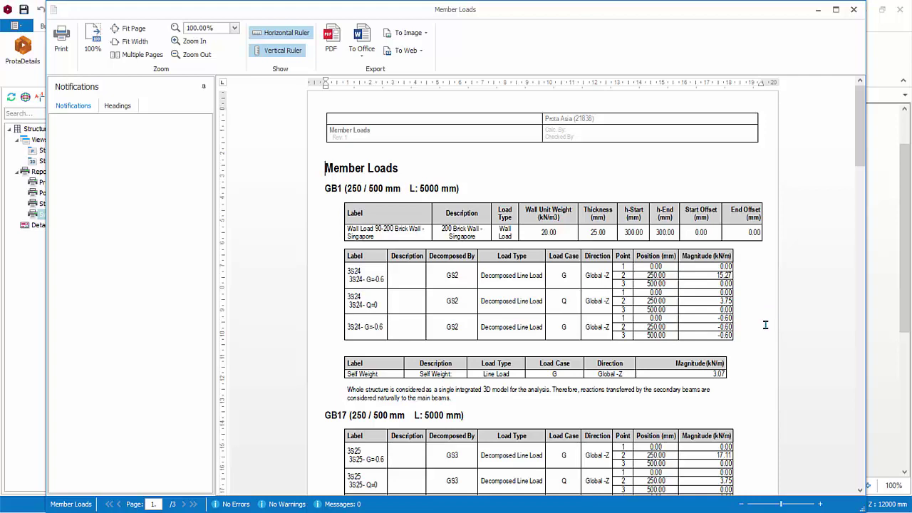
Scroll through the Member Loads report preview, then close it.
ctrl+scroll(765, 324, up, 1)
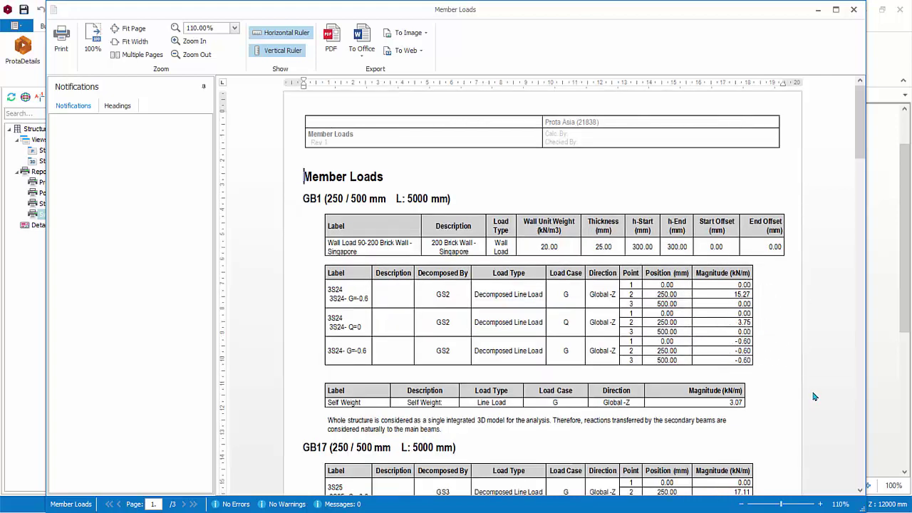
scroll(815, 398, down, 2)
scroll(814, 396, down, 2)
scroll(815, 395, down, 6)
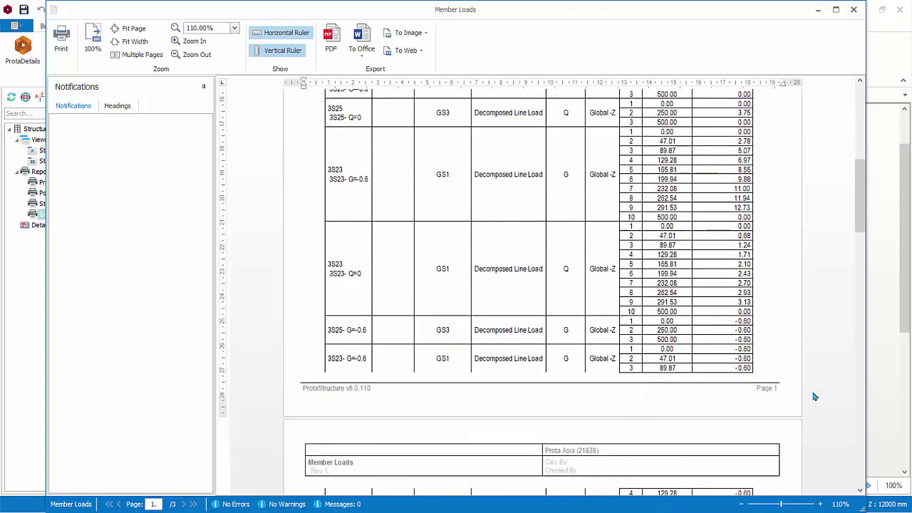
scroll(814, 392, down, 3)
scroll(814, 393, down, 2)
scroll(815, 392, down, 10)
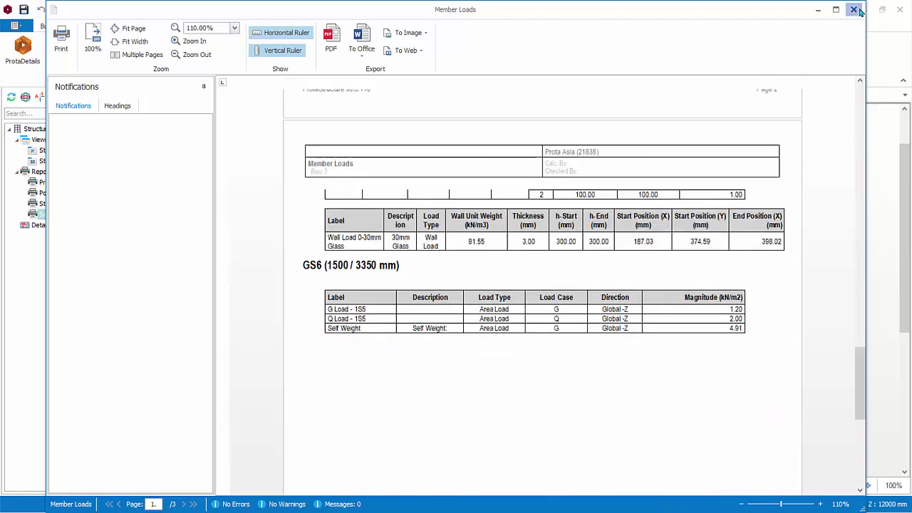
click(858, 10)
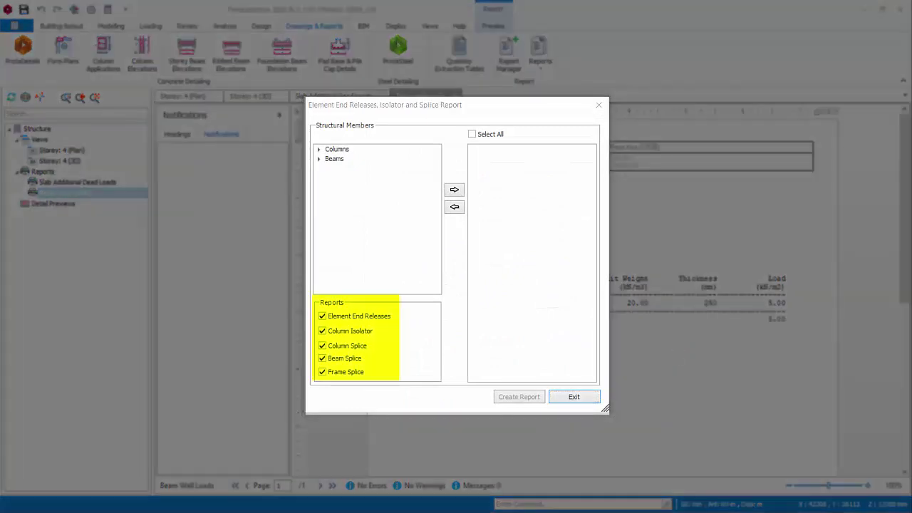
Create the end releases report for all Storey1 columns except GC1.
click(320, 149)
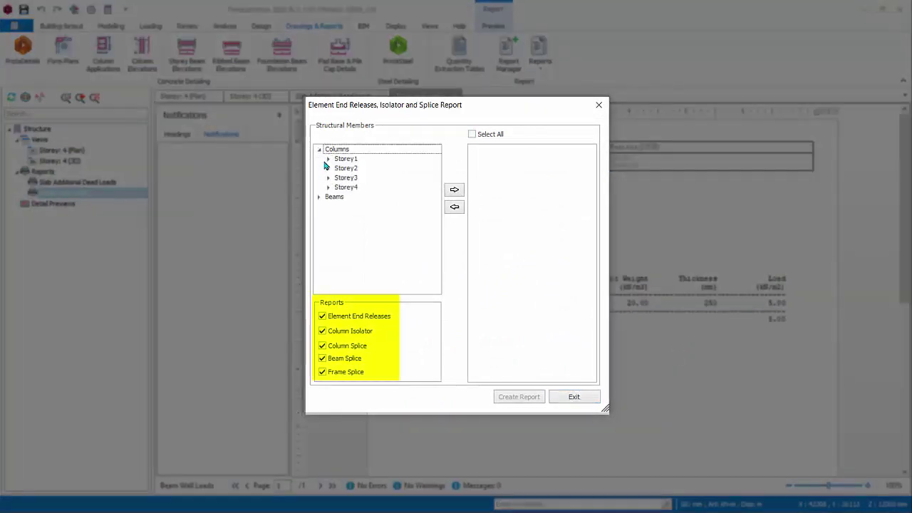
click(327, 158)
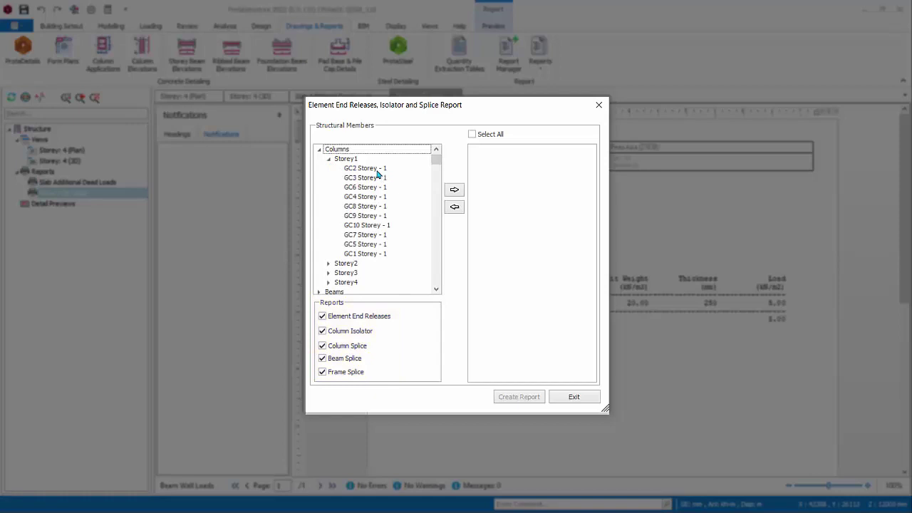
click(360, 159)
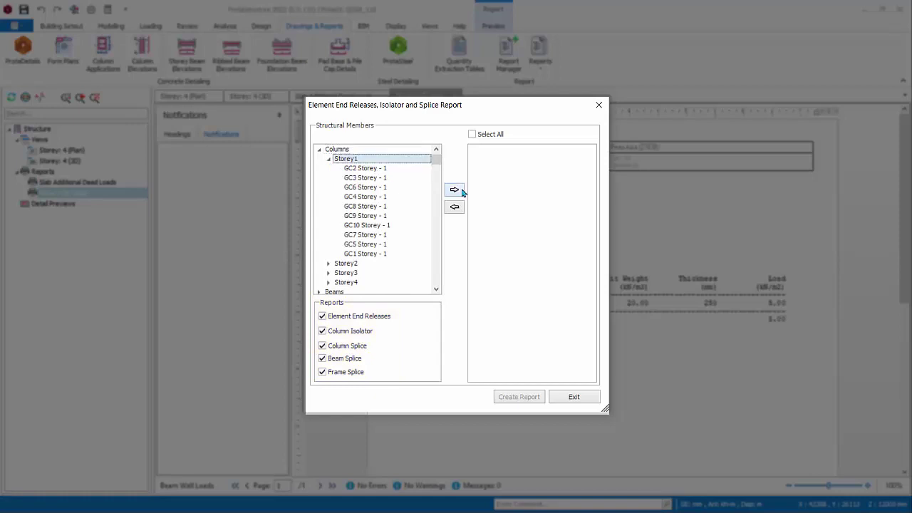
click(460, 189)
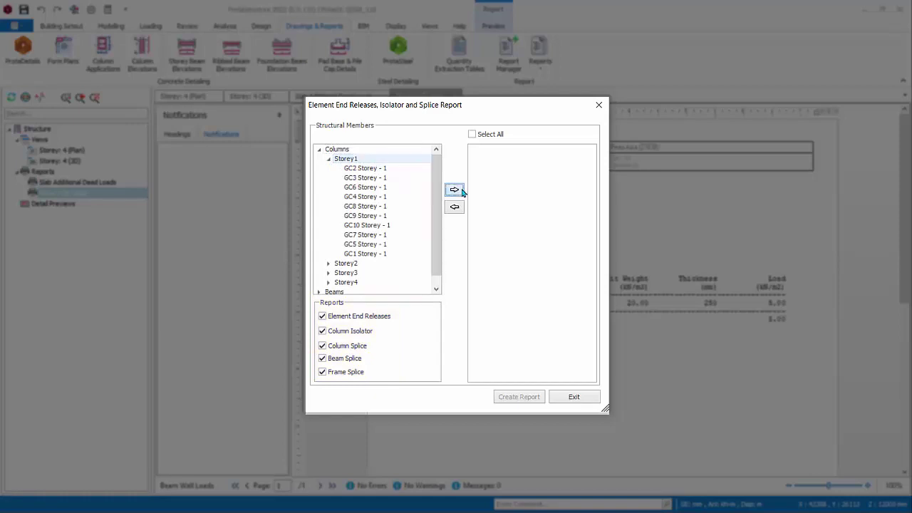
click(462, 191)
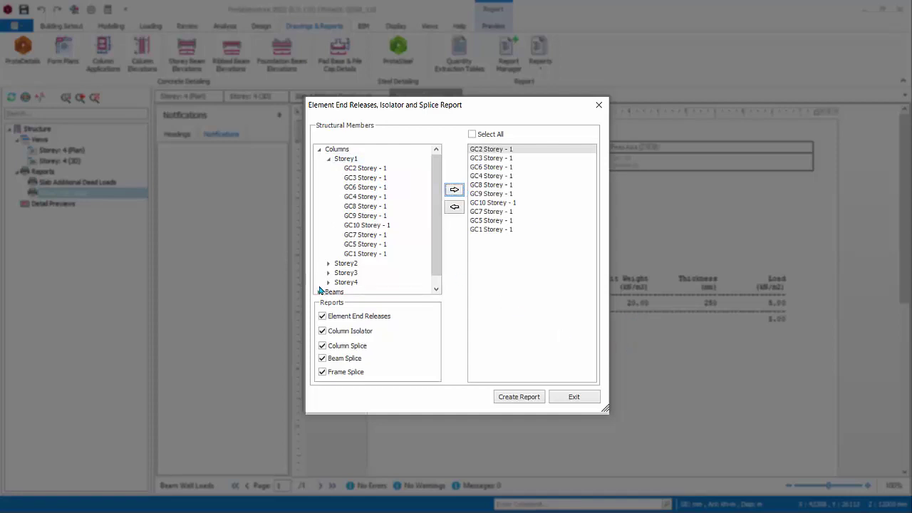
drag(438, 271, 439, 280)
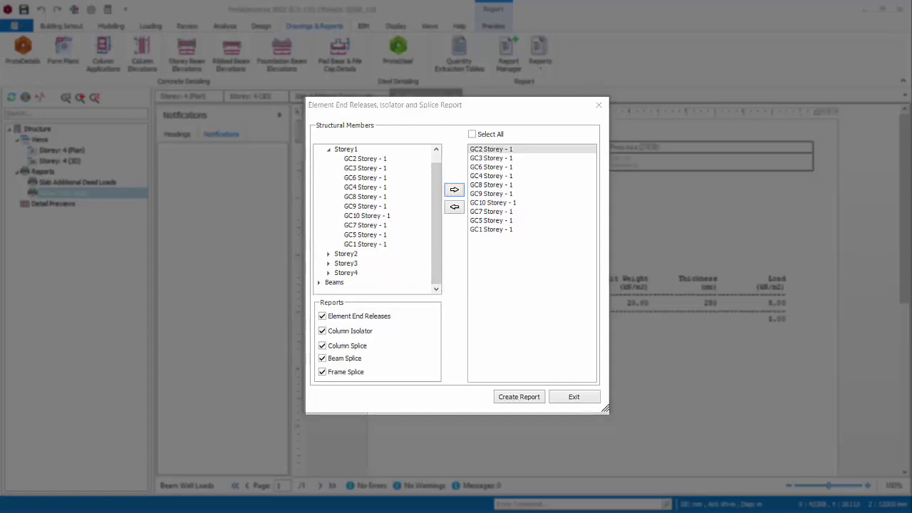
click(502, 229)
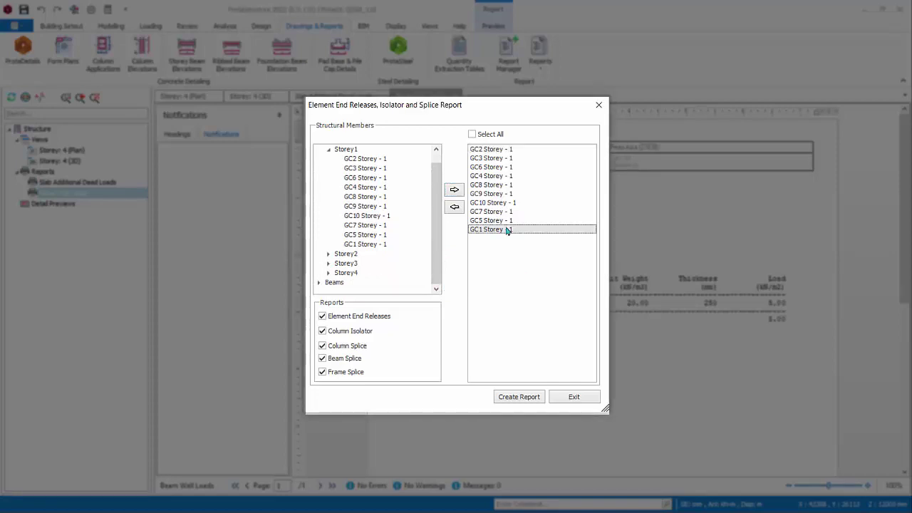
click(456, 207)
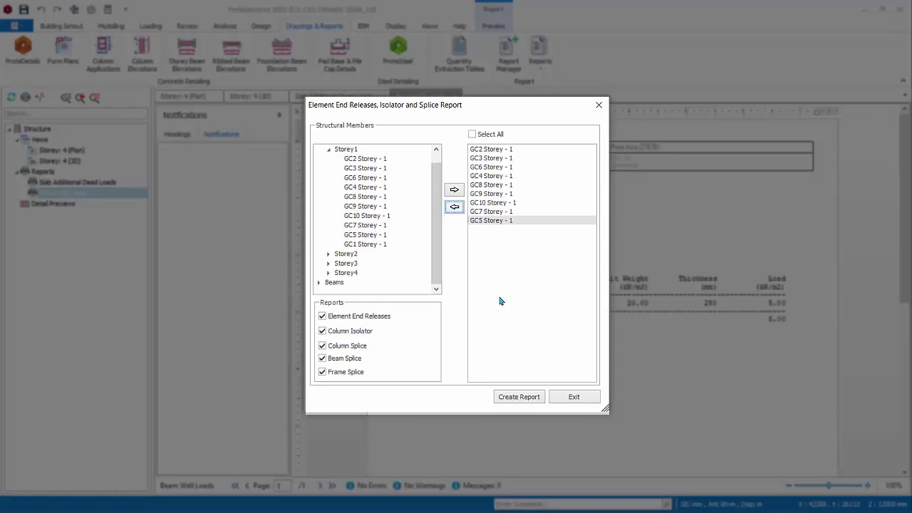
click(520, 396)
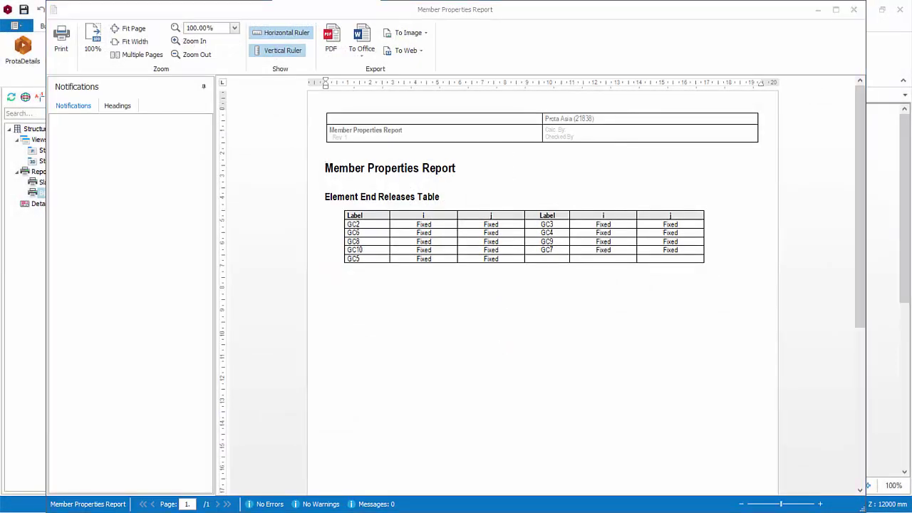
Close the Member Properties Report preview window.
click(853, 9)
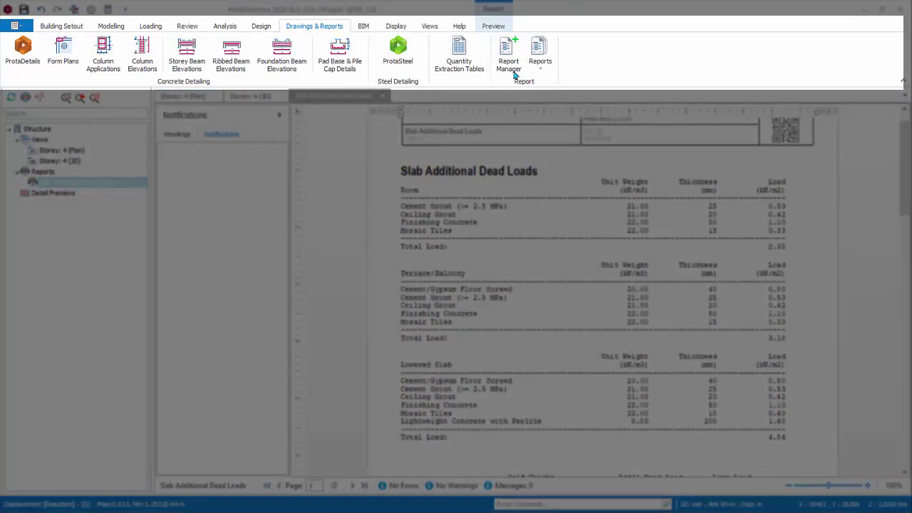
mouse_move(508, 57)
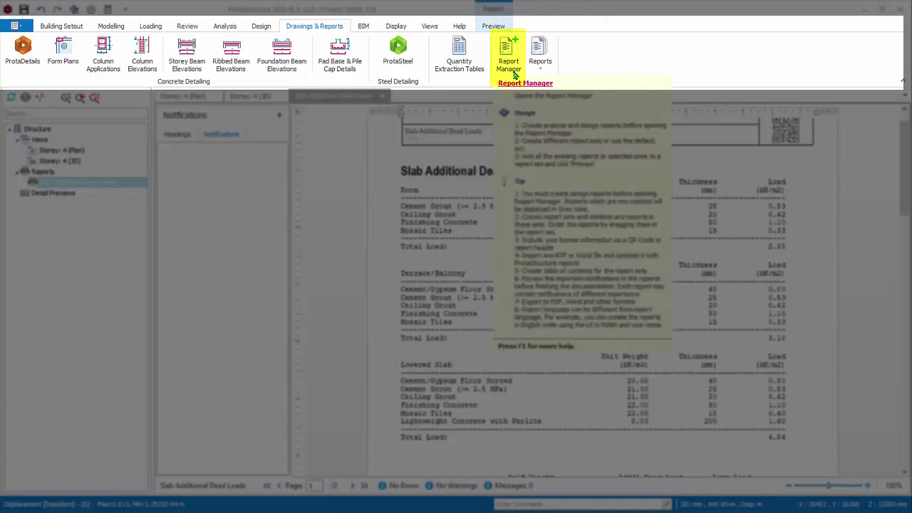
Open the Report Manager from Drawings & Reports.
click(514, 71)
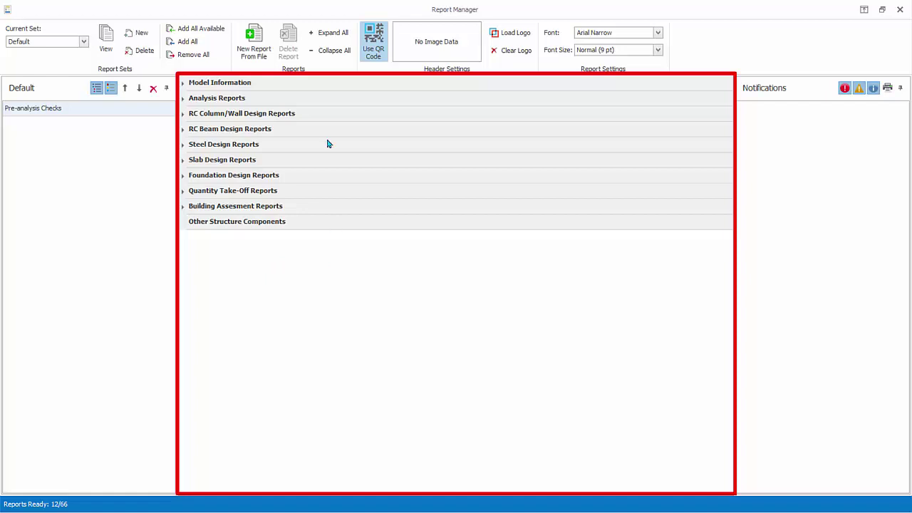
Expand the Model Information group in the Report Manager.
click(184, 83)
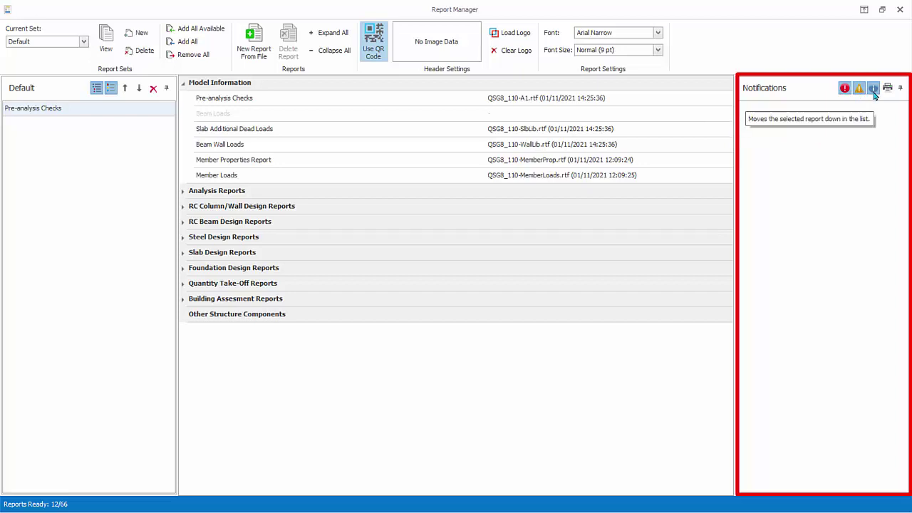
Create a new report set named Submission1.
click(141, 37)
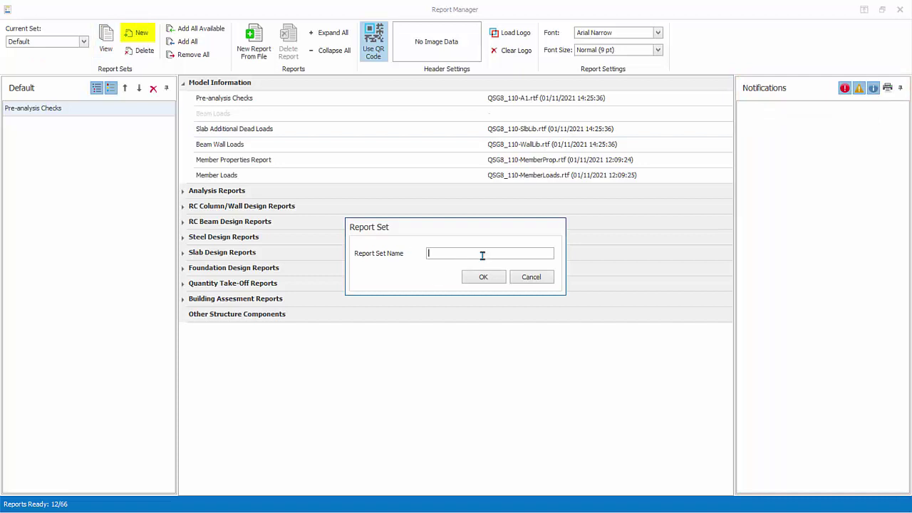
text(Submission1)
click(491, 276)
Add Pre-analysis Checks and Slab Additional Dead Loads, then every report, to Submission1.
drag(234, 103, 60, 134)
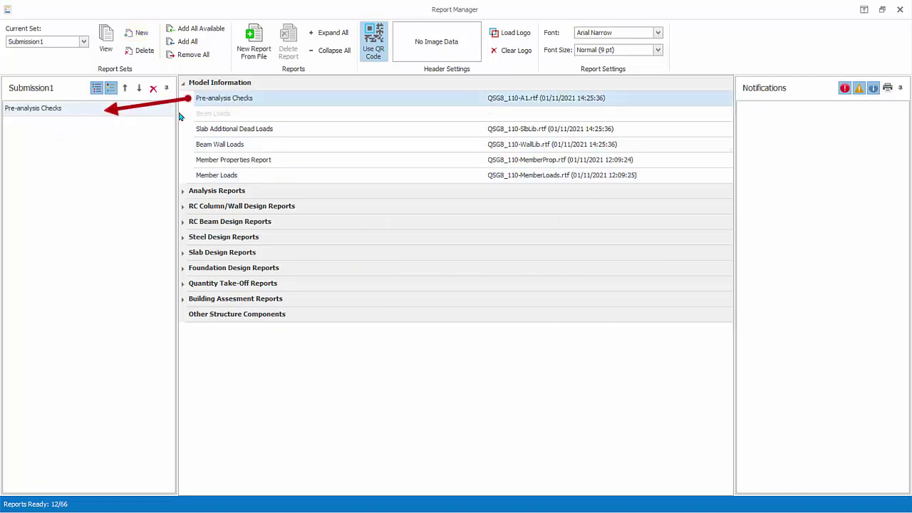
drag(214, 129, 36, 156)
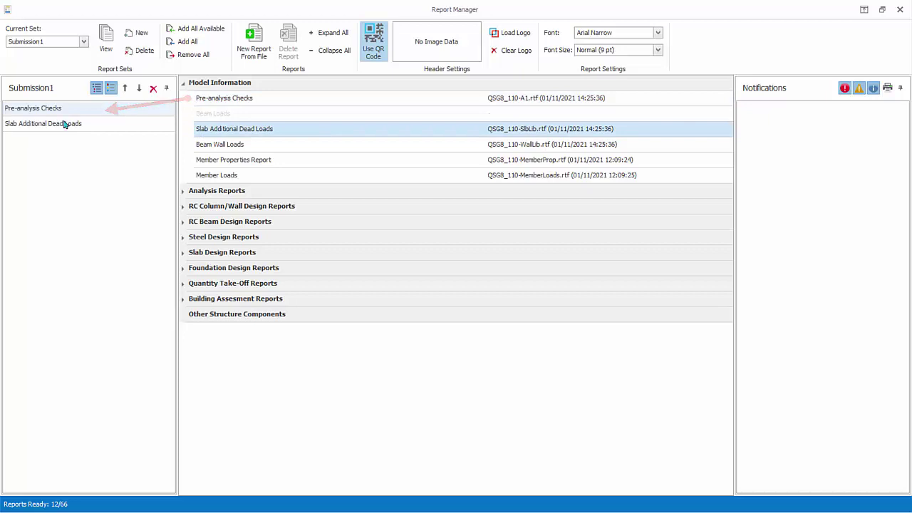
click(197, 31)
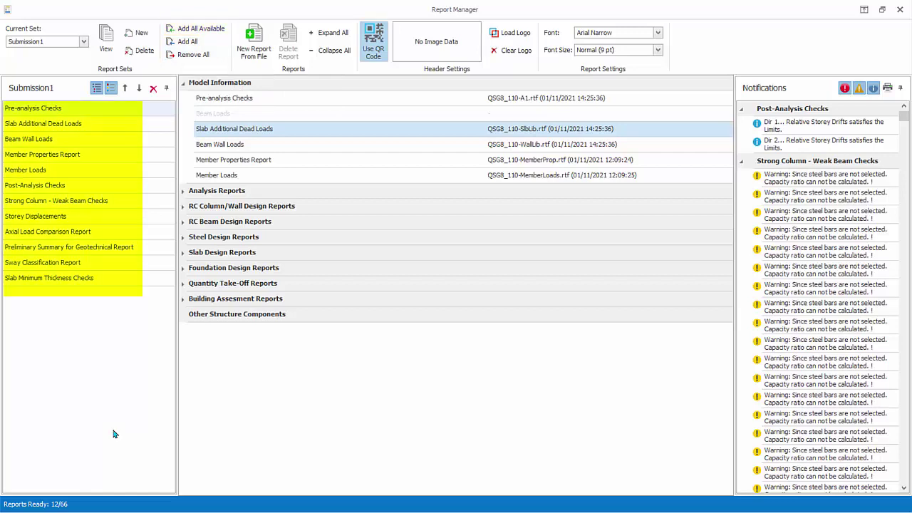
click(198, 41)
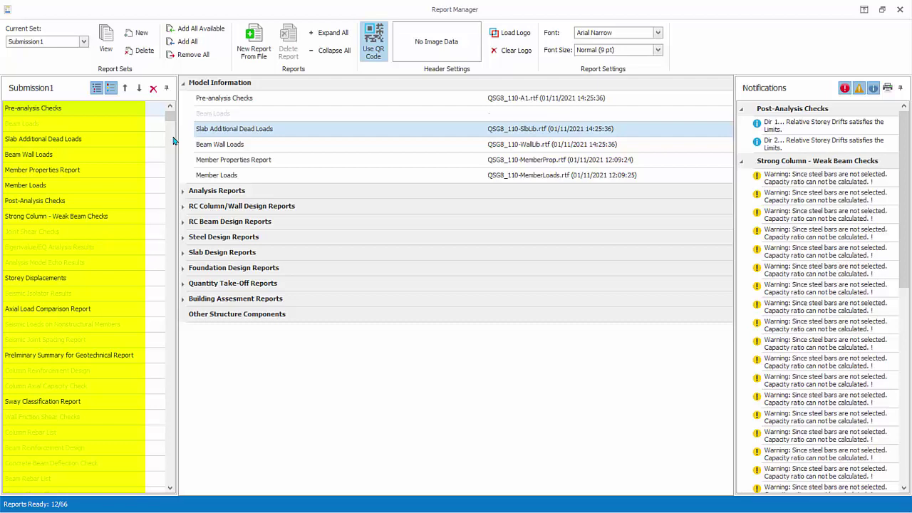
Refill Submission1 with only the twelve available reports, keeping Member Properties Report's original position.
click(203, 55)
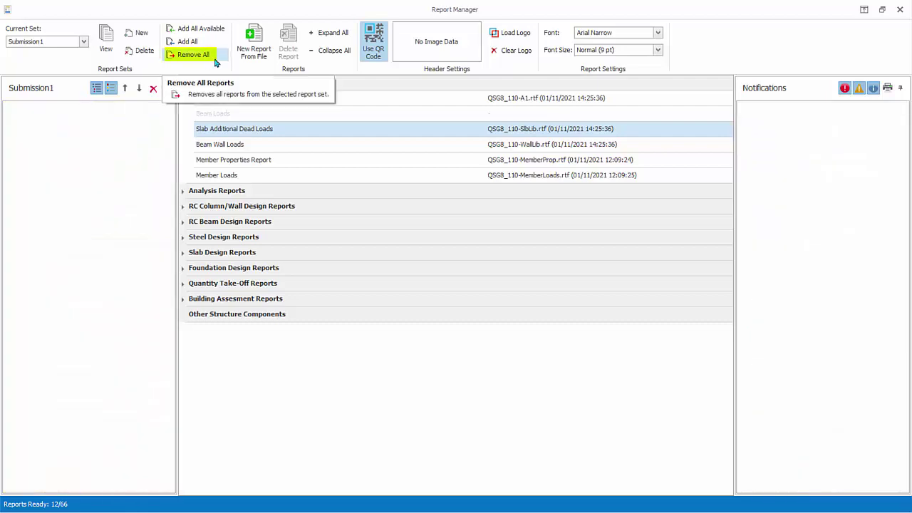
click(223, 29)
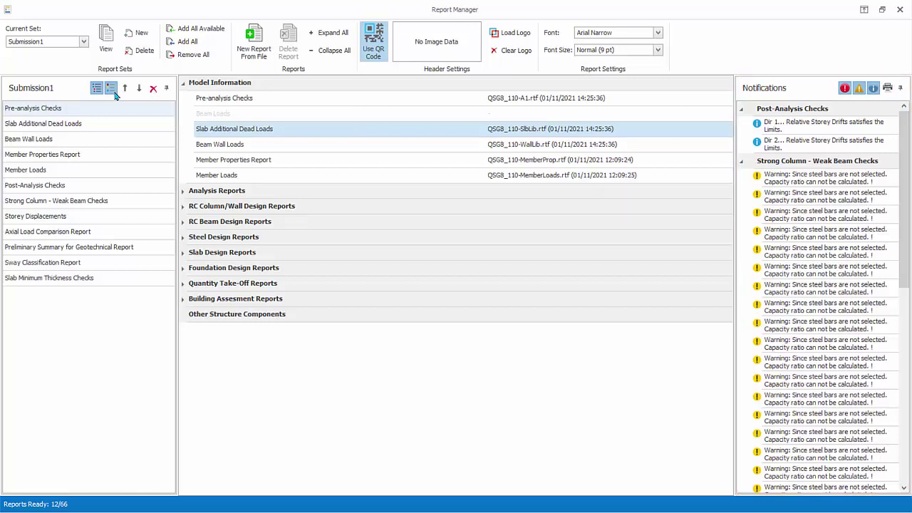
click(102, 156)
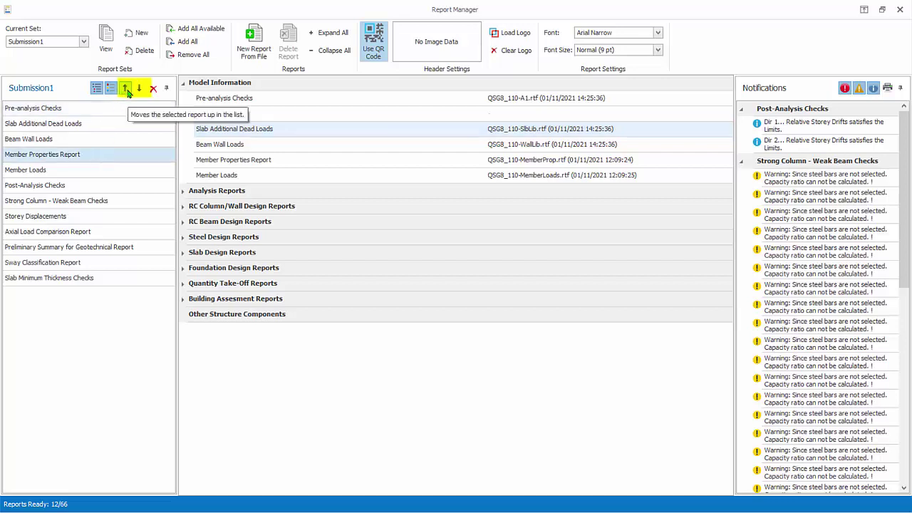
click(126, 90)
click(127, 92)
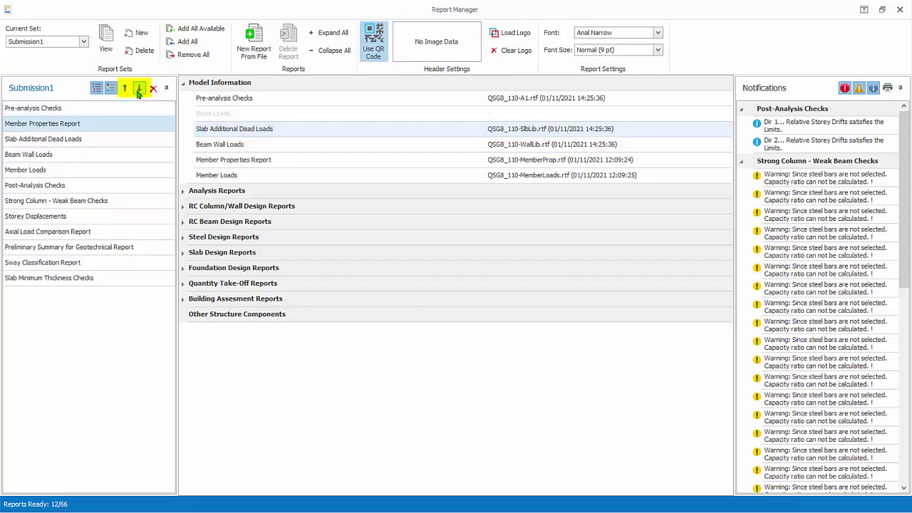
click(138, 93)
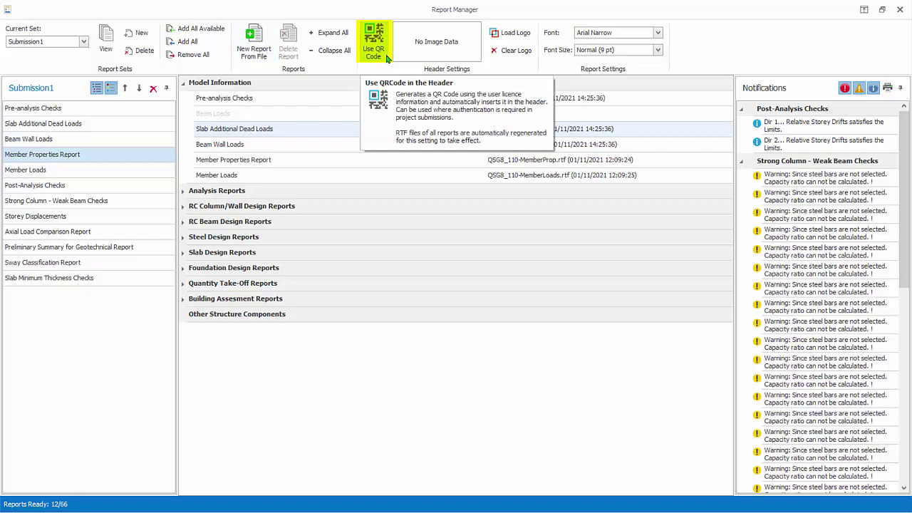
Enable the QR code and load Prota2.jpg as the report header logo.
click(387, 58)
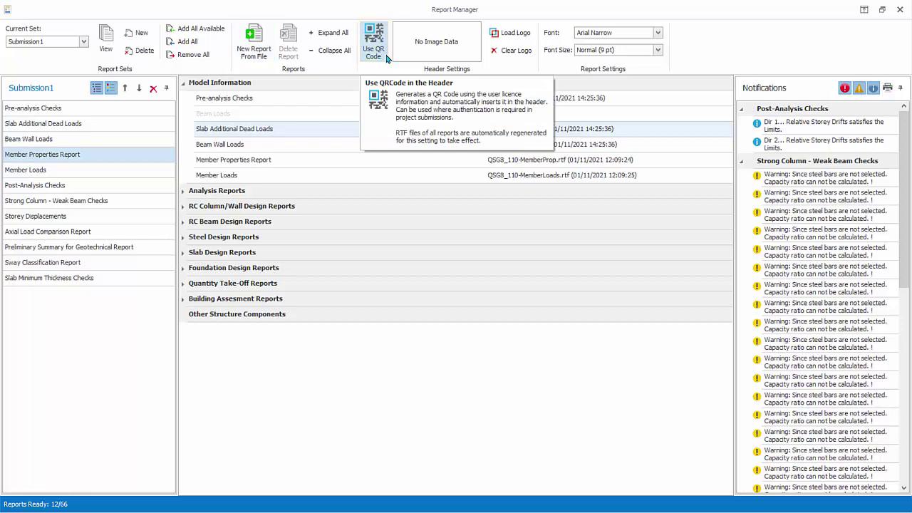
click(523, 35)
scroll(285, 157, down, 5)
click(228, 215)
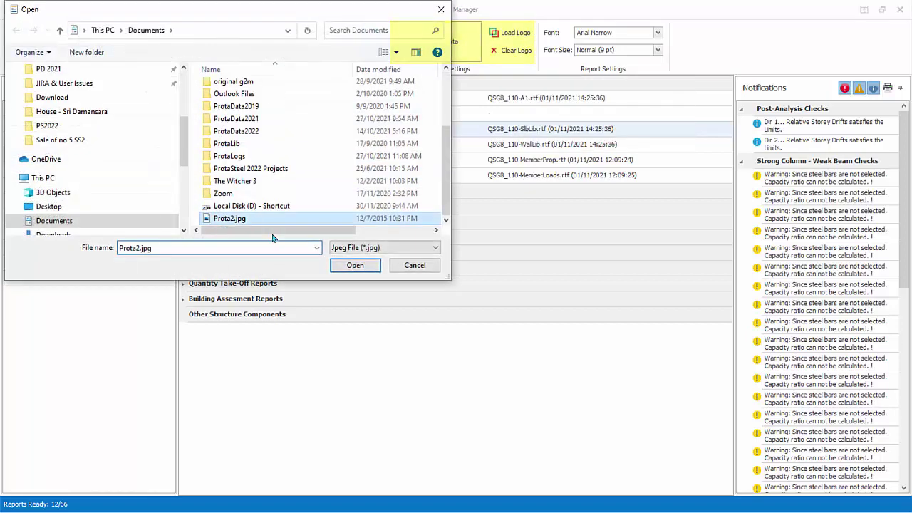
click(357, 262)
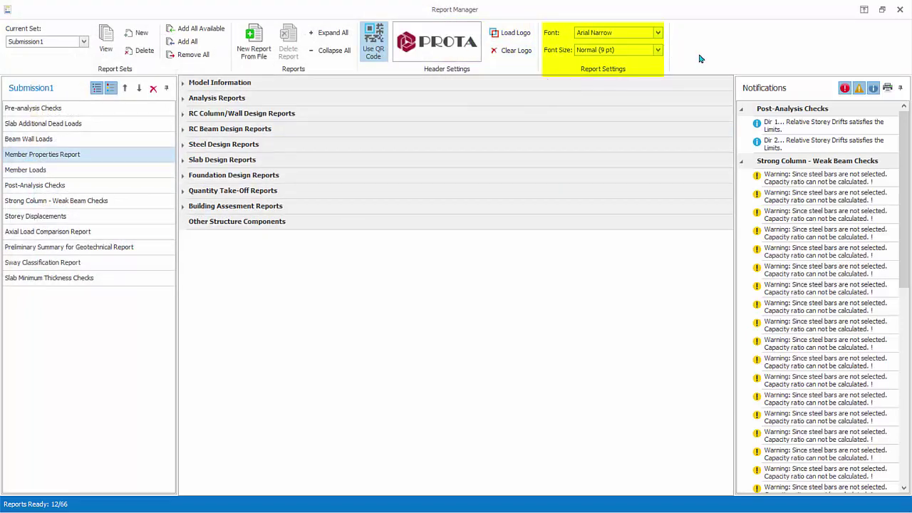
click(107, 50)
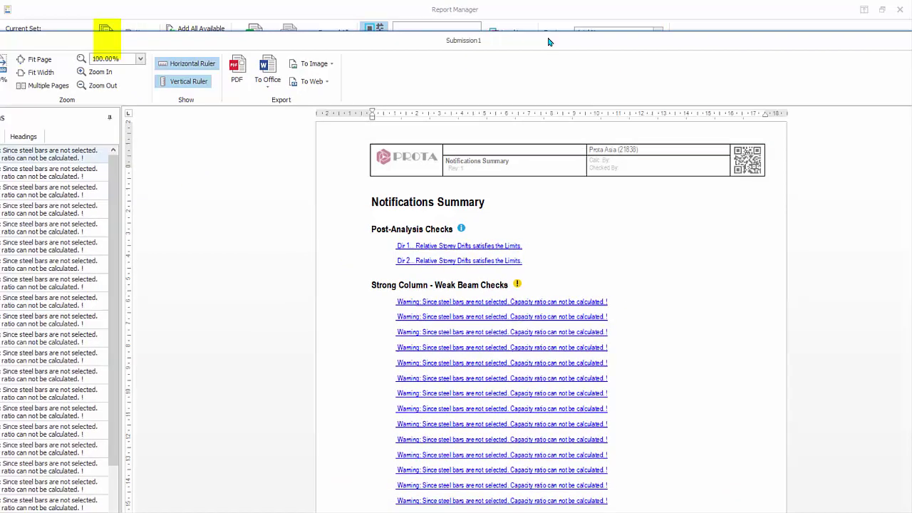
scroll(677, 332, down, 5)
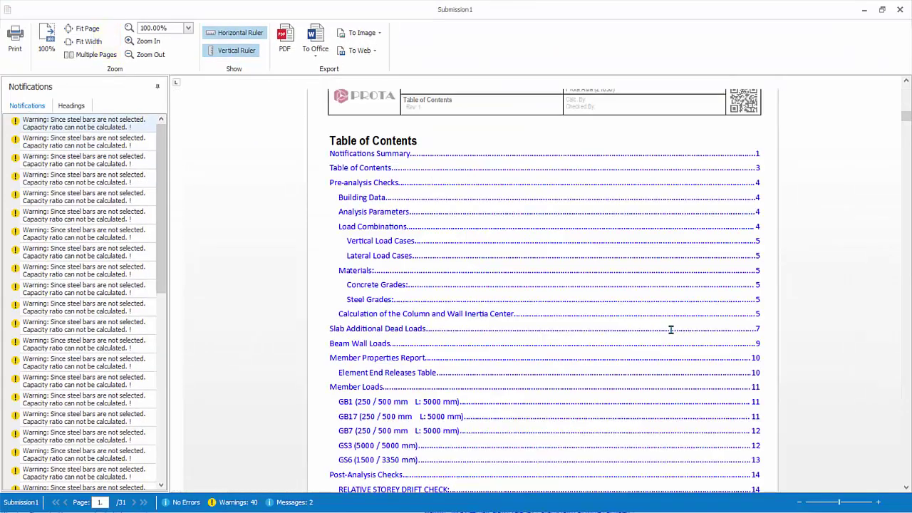
scroll(671, 330, down, 2)
scroll(670, 330, down, 5)
click(900, 10)
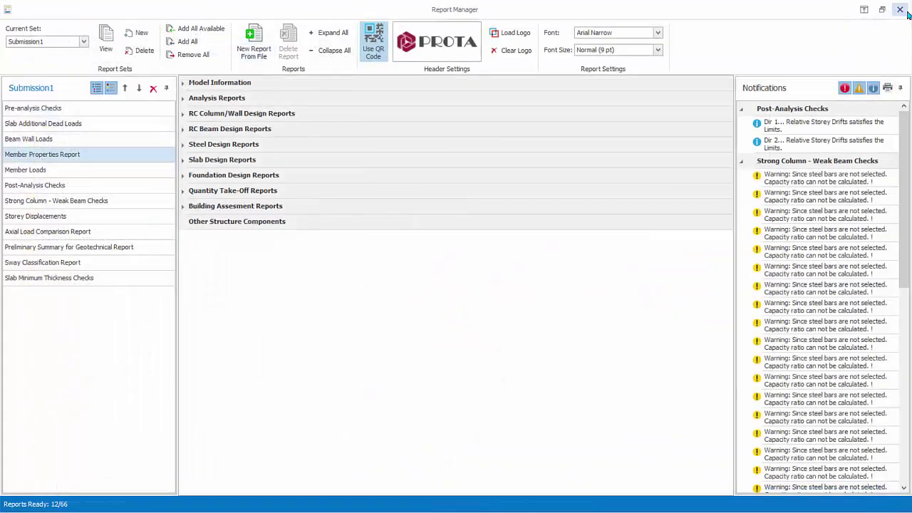
click(900, 11)
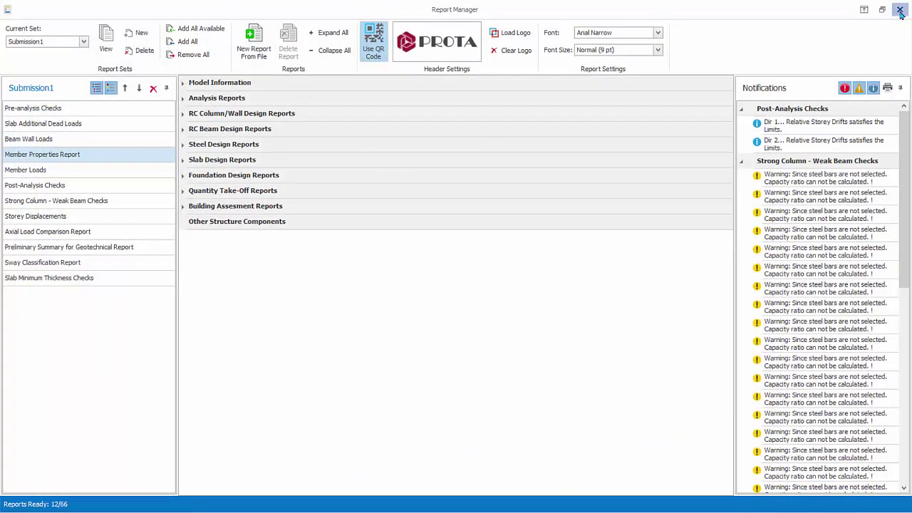